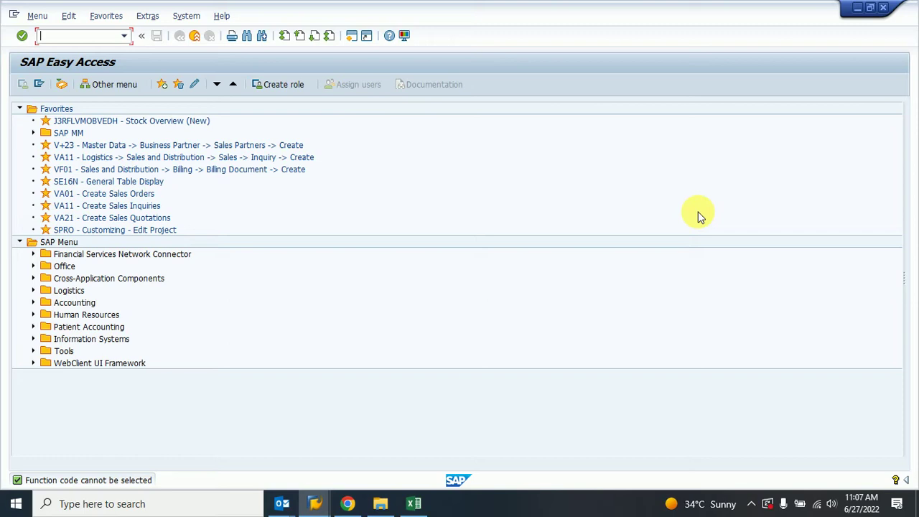
Start transaction XD99 and select the General Data in Customer Master table (KNA1) for mass maintenance.
text(xd99)
key(Return)
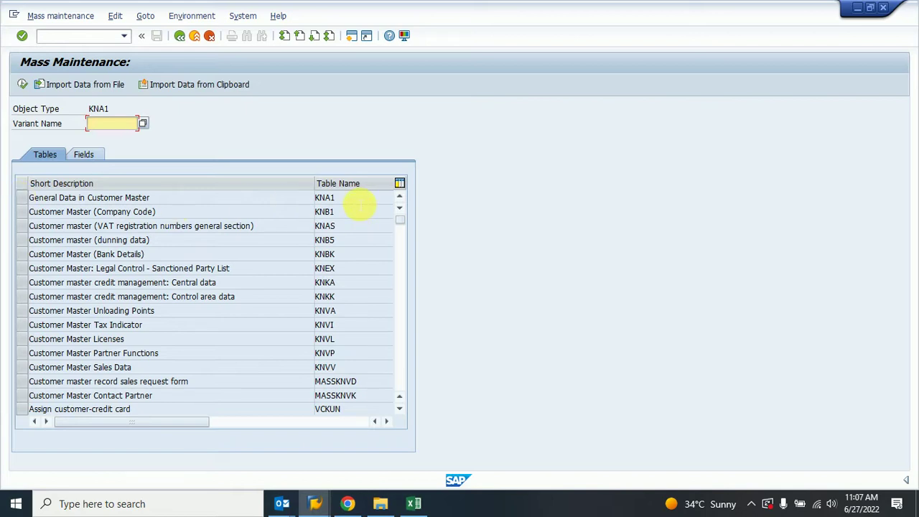
click(21, 203)
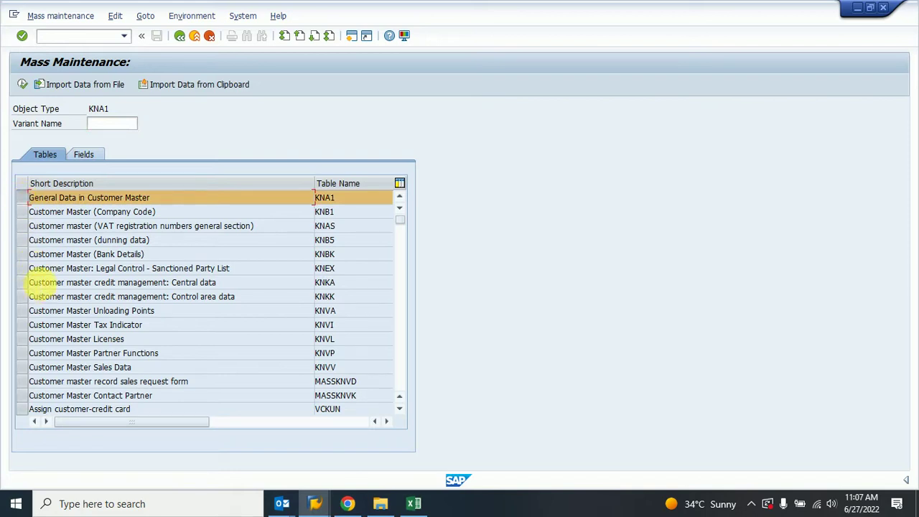
click(25, 213)
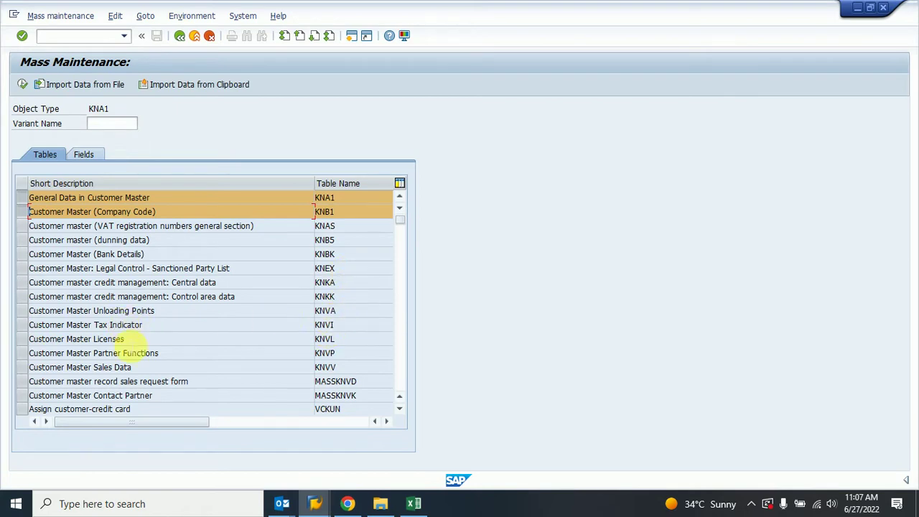
ctrl+click(24, 368)
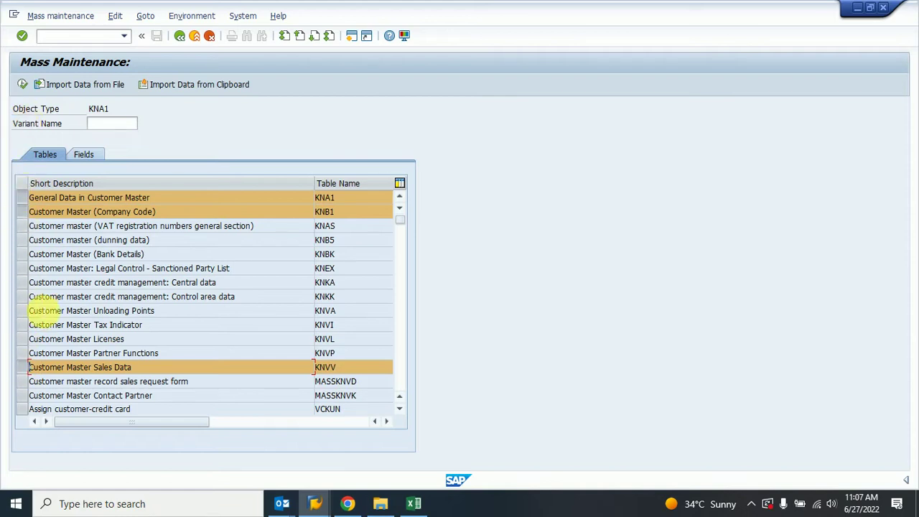
ctrl+click(21, 367)
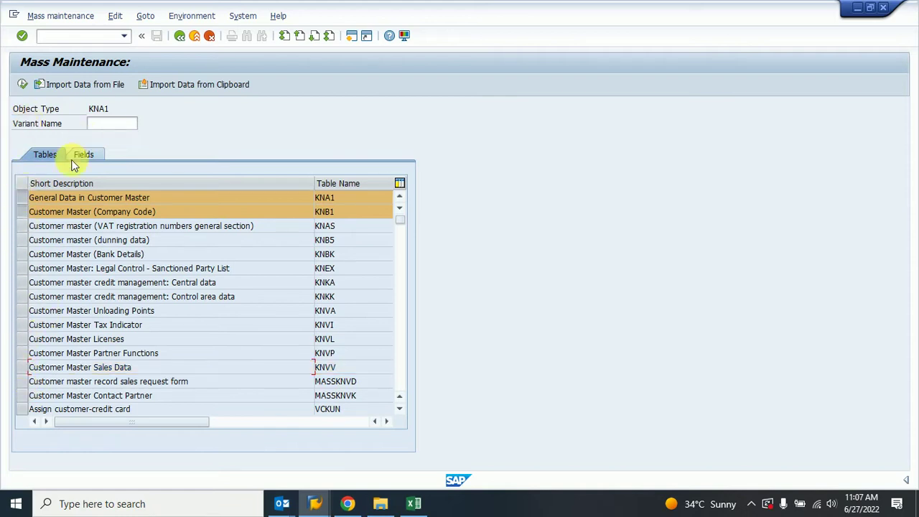
ctrl+click(22, 212)
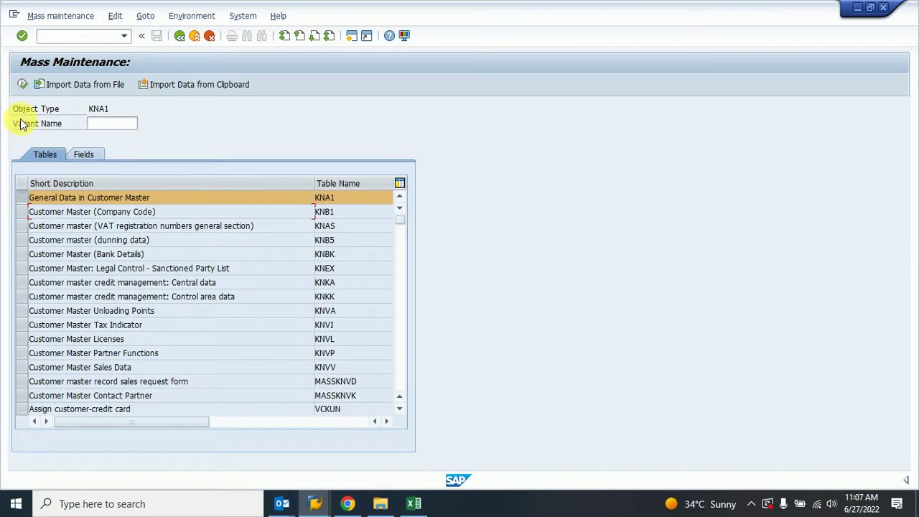
Run mass maintenance for the selected table, restricting the records to be changed to the required range of customer numbers.
click(22, 84)
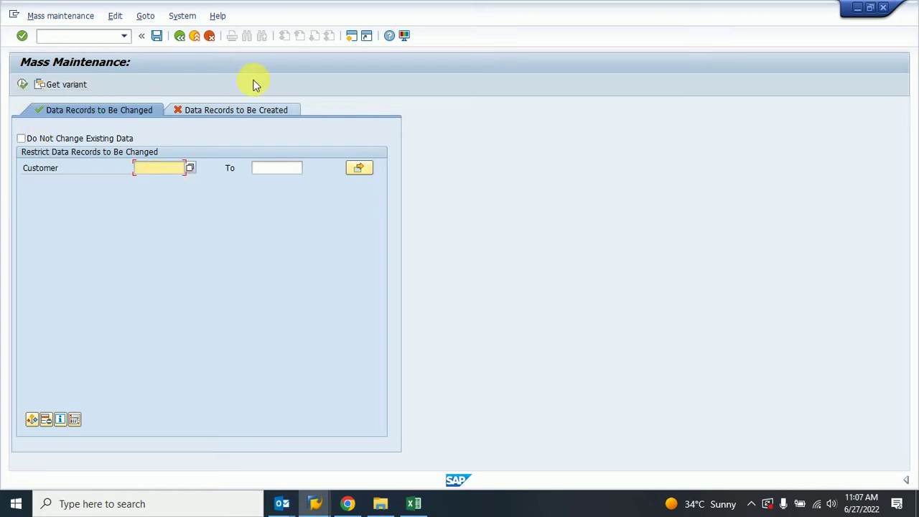
text(20001)
key(Tab)
text(20012)
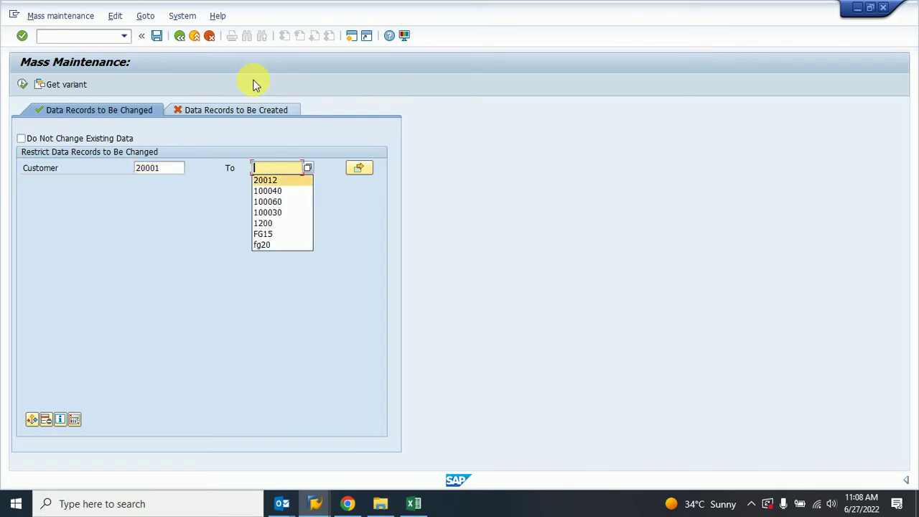
click(22, 84)
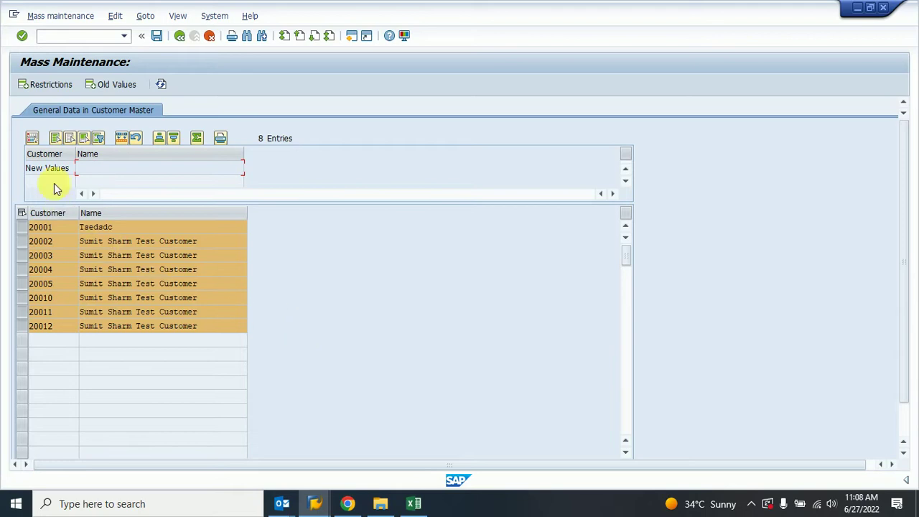
Choose fields for the customer list and add Name (KNA1-NAME1) and Name 2 (KNA1-NAME2) to the selection criteria.
click(32, 144)
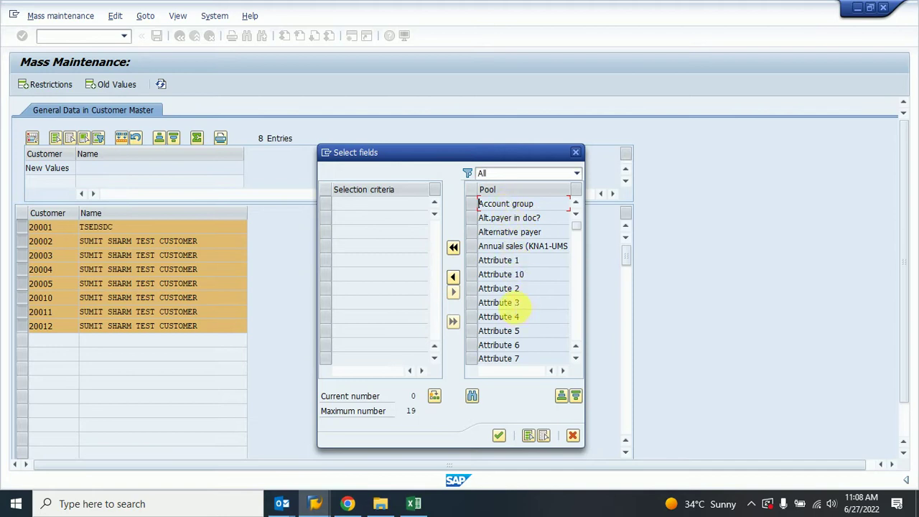
click(575, 273)
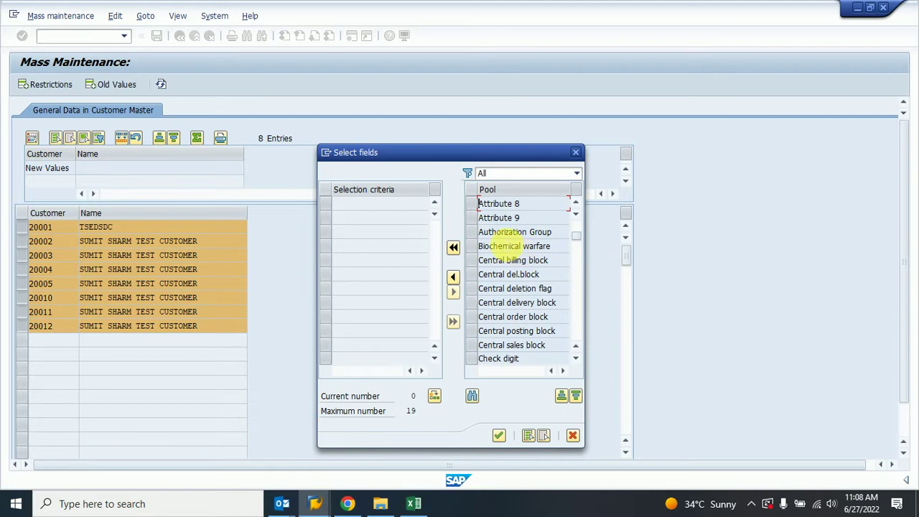
click(496, 262)
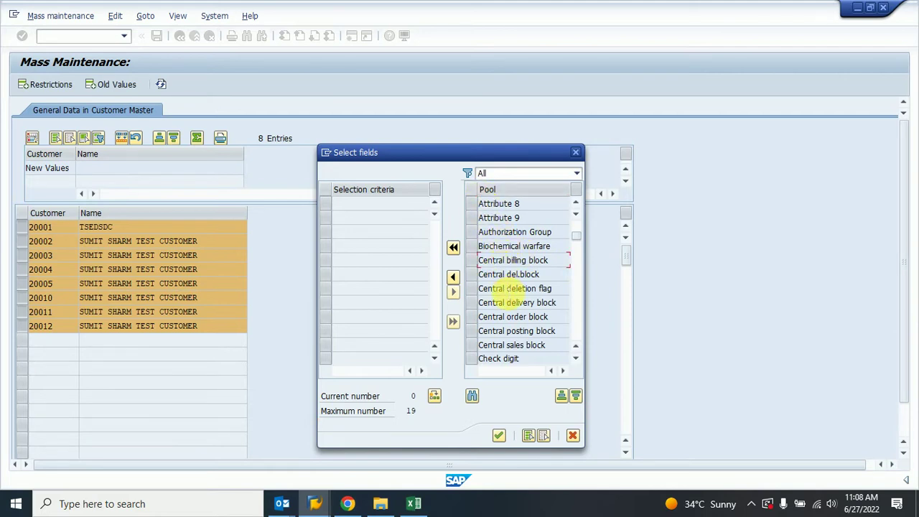
scroll(510, 293, down, 4)
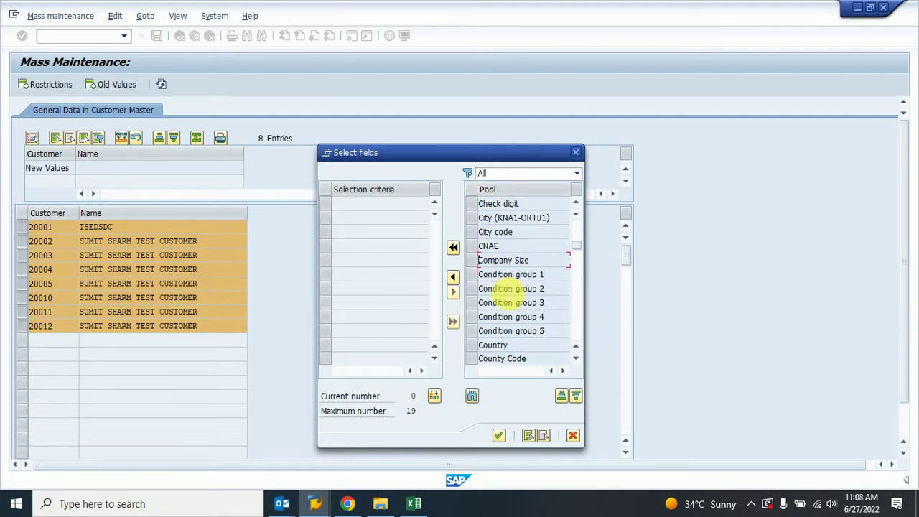
scroll(508, 293, down, 4)
scroll(508, 293, down, 4)
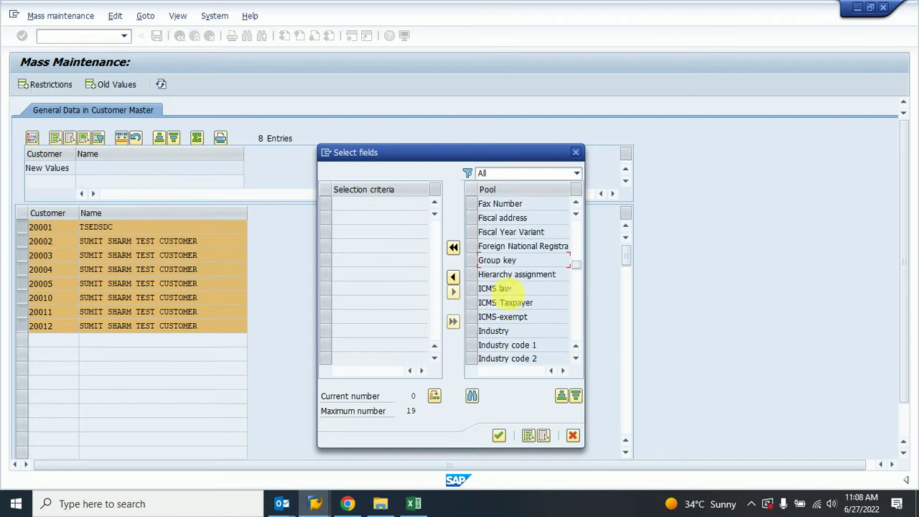
scroll(509, 290, down, 4)
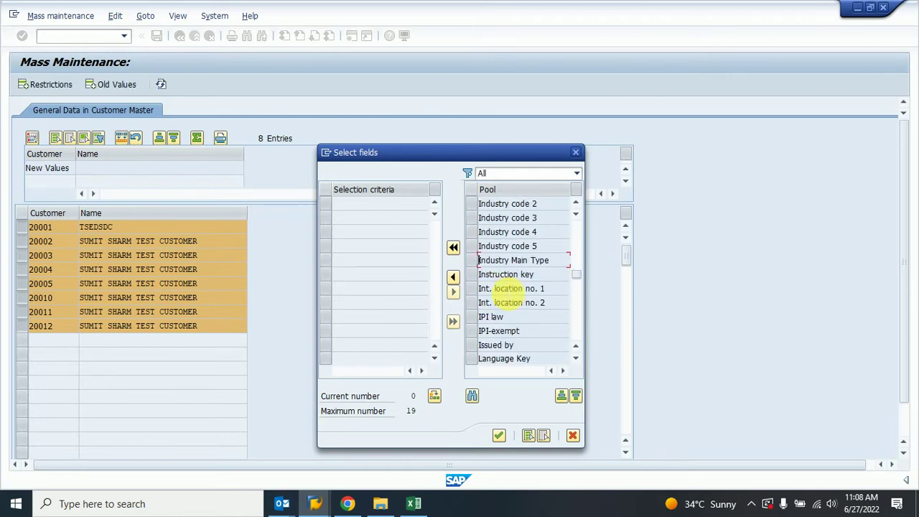
scroll(510, 294, down, 4)
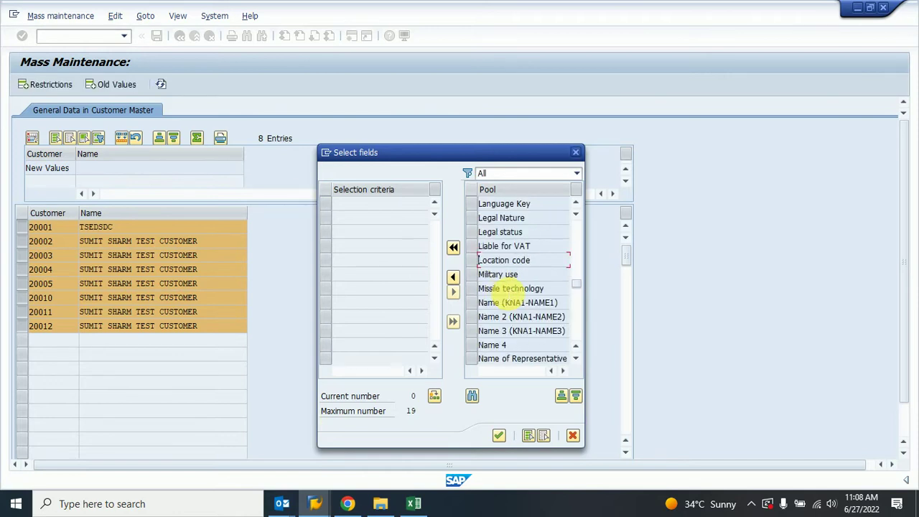
drag(475, 303, 474, 321)
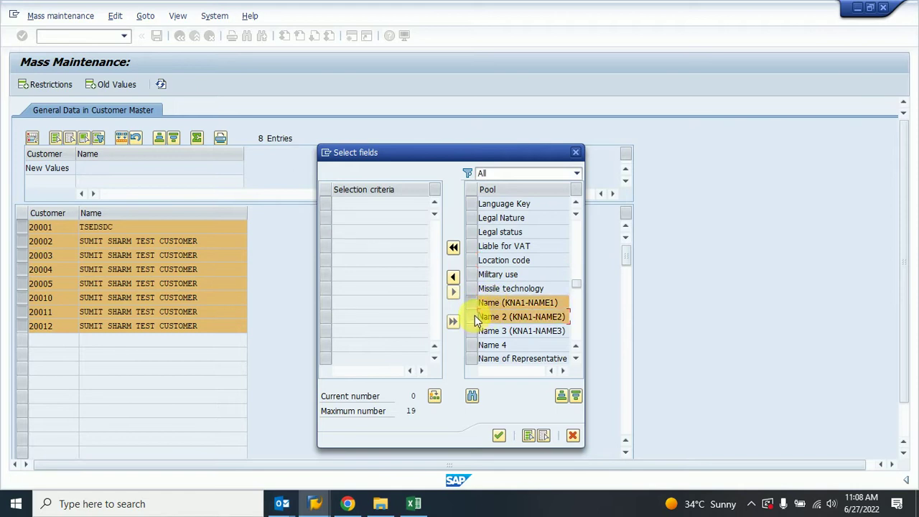
click(454, 278)
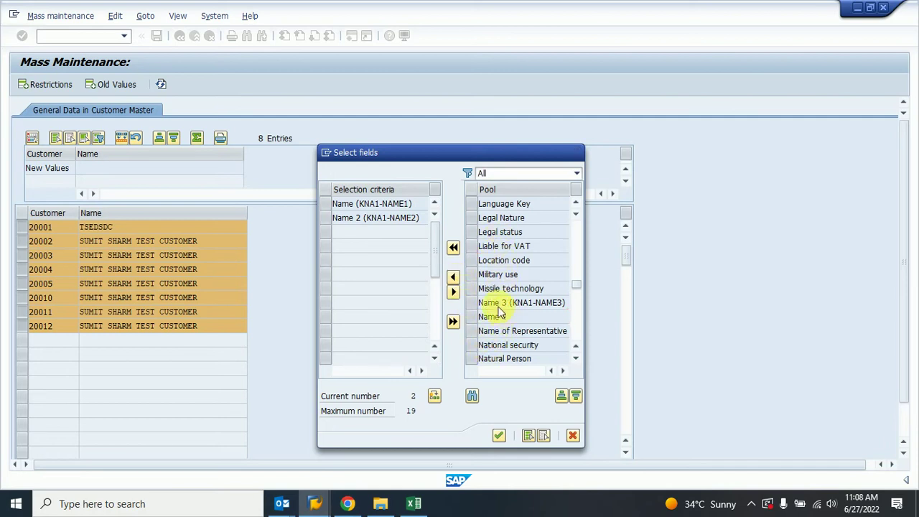
Add Postal Code, Region and Search term to the selection criteria and apply the field selection.
scroll(501, 310, down, 4)
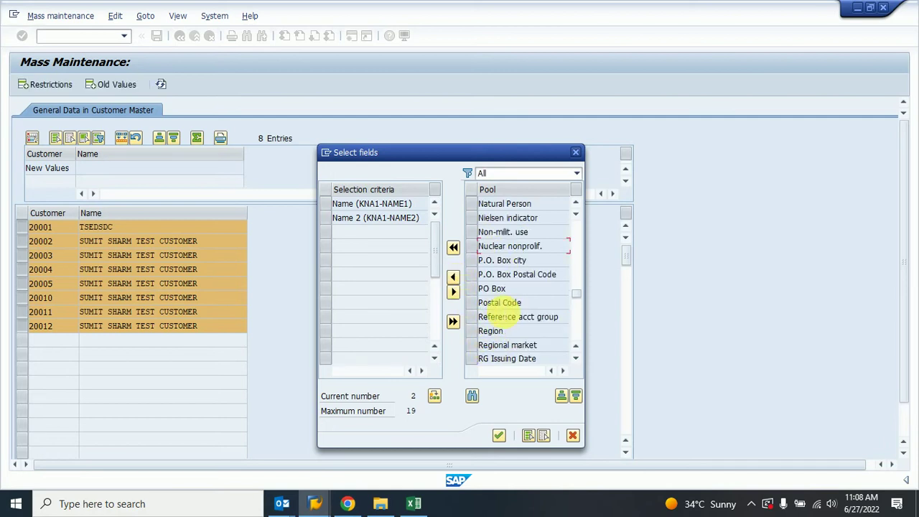
click(483, 332)
ctrl+click(474, 304)
click(452, 277)
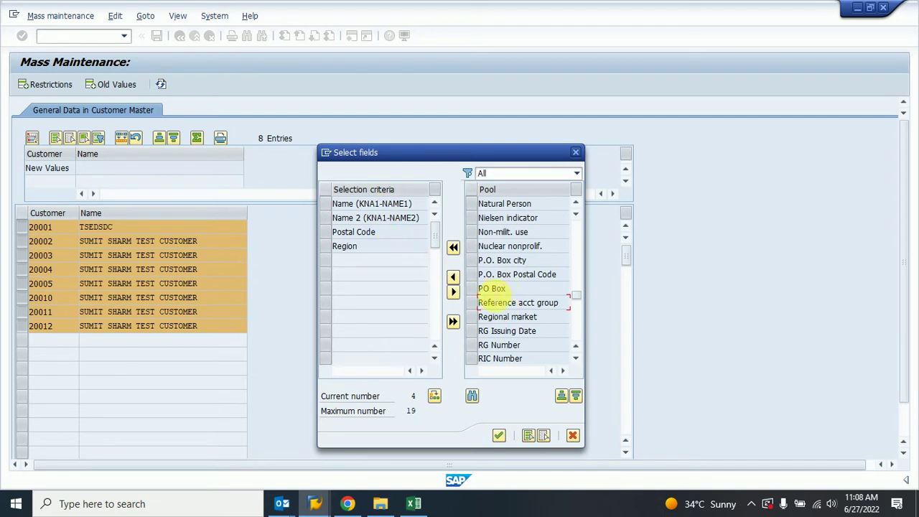
scroll(486, 332, down, 4)
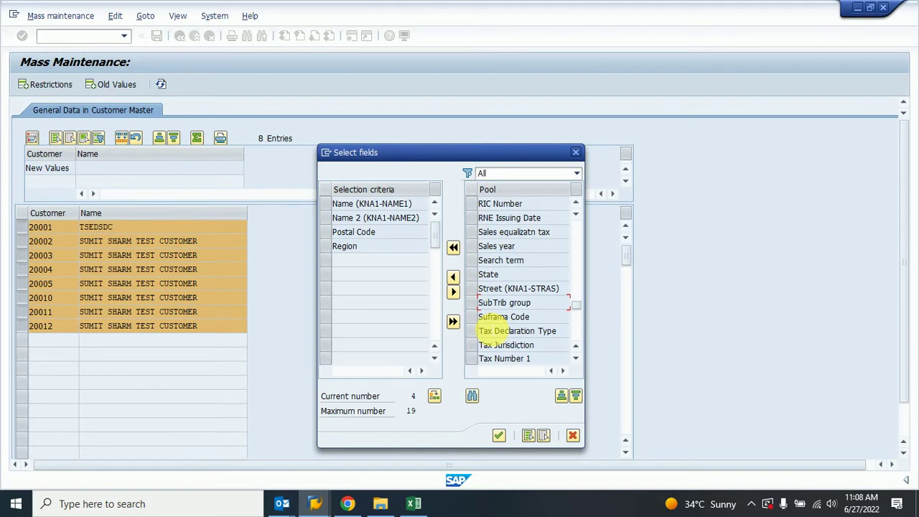
click(471, 261)
click(453, 278)
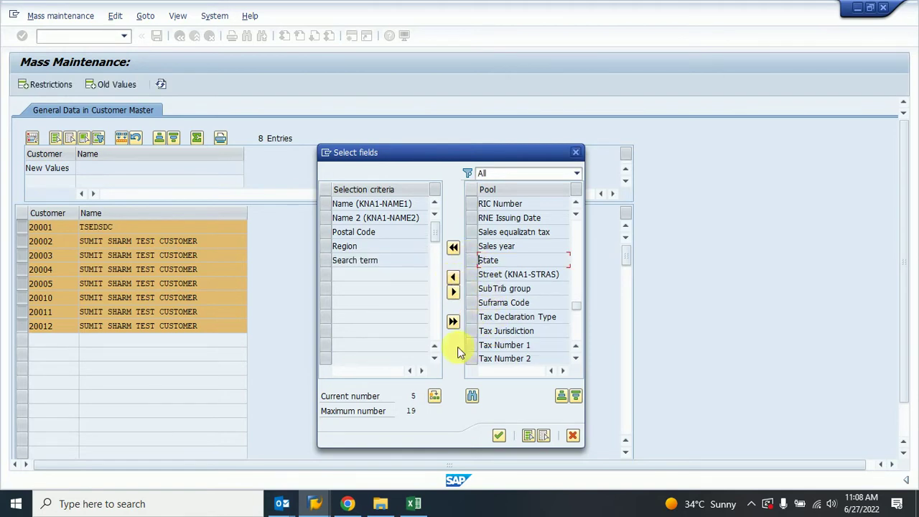
click(500, 437)
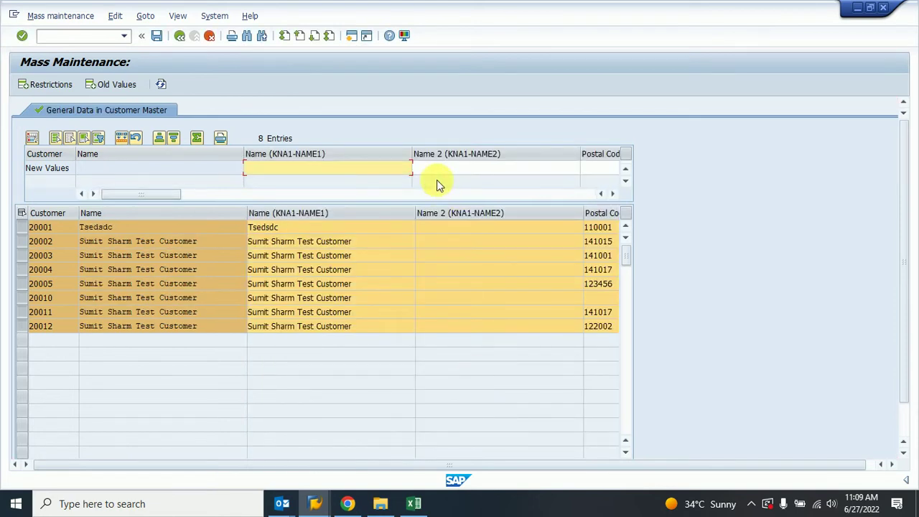
Narrow the Name (KNA1-NAME1) and Name 2 (KNA1-NAME2) columns in both the new-values table and the customer list.
drag(412, 162, 355, 162)
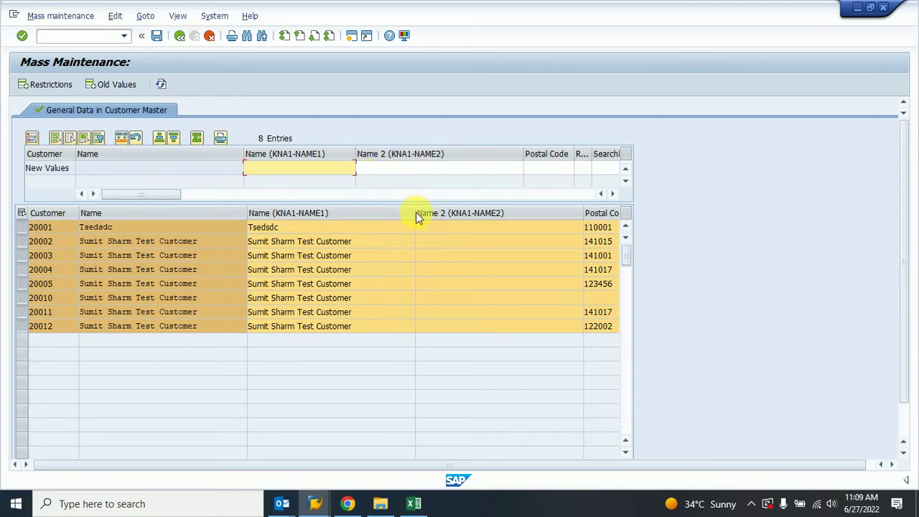
drag(419, 218, 364, 212)
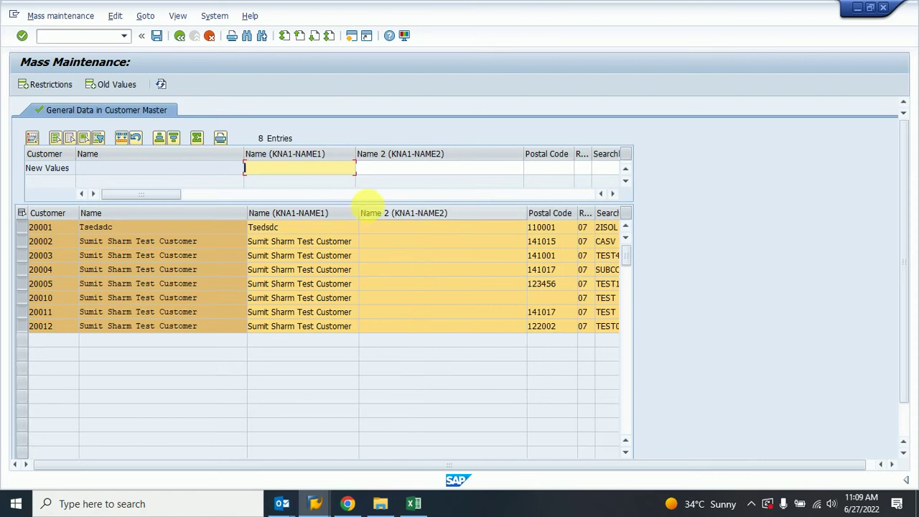
drag(530, 214, 471, 217)
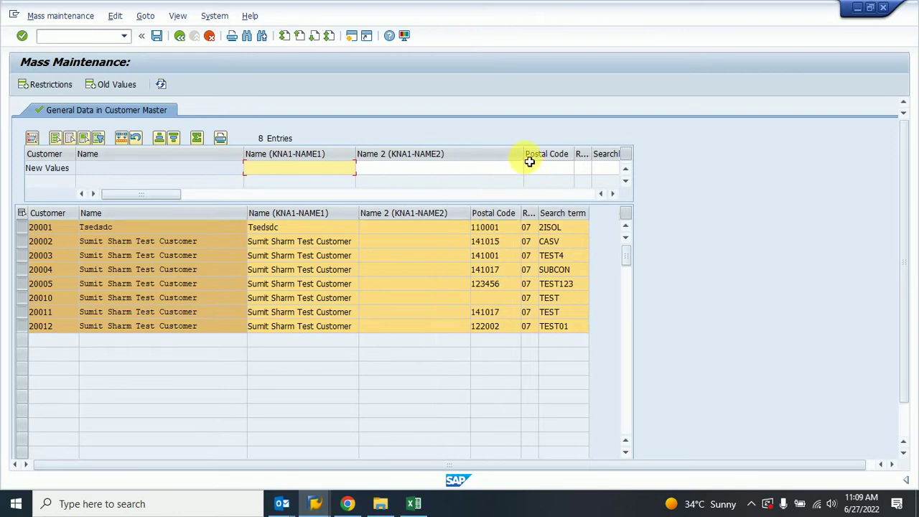
drag(529, 161, 478, 161)
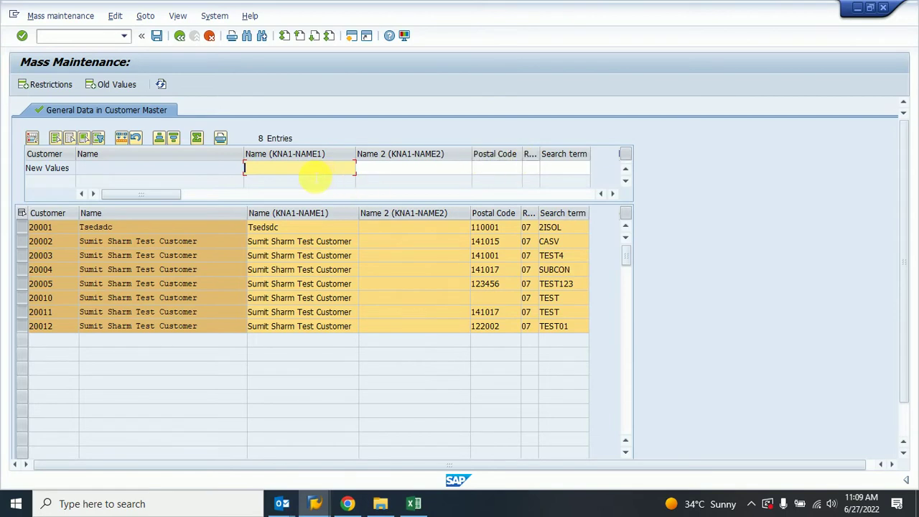
Enter the new values "Test Customer by MASS Changes" for Name (KNA1-NAME1) and "By Mass Changes" for Name 2 (KNA1-NAME2).
text(TE)
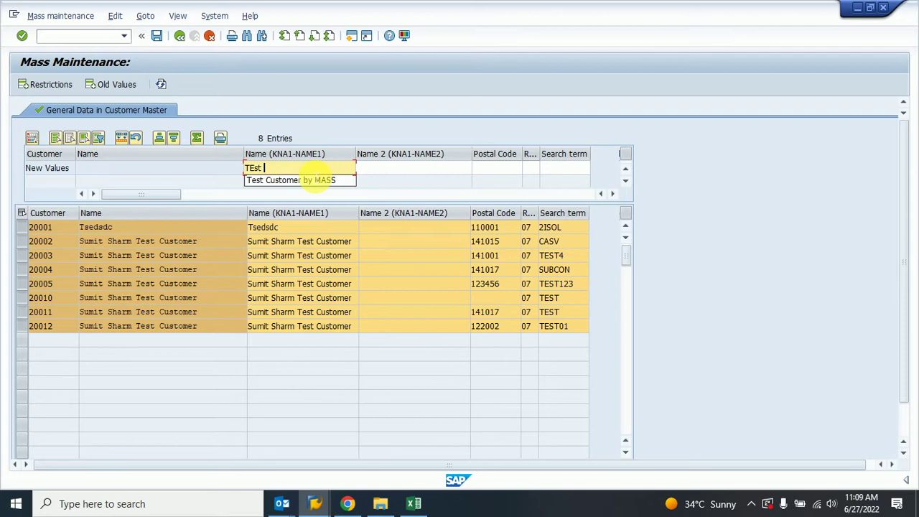
text(st)
click(315, 179)
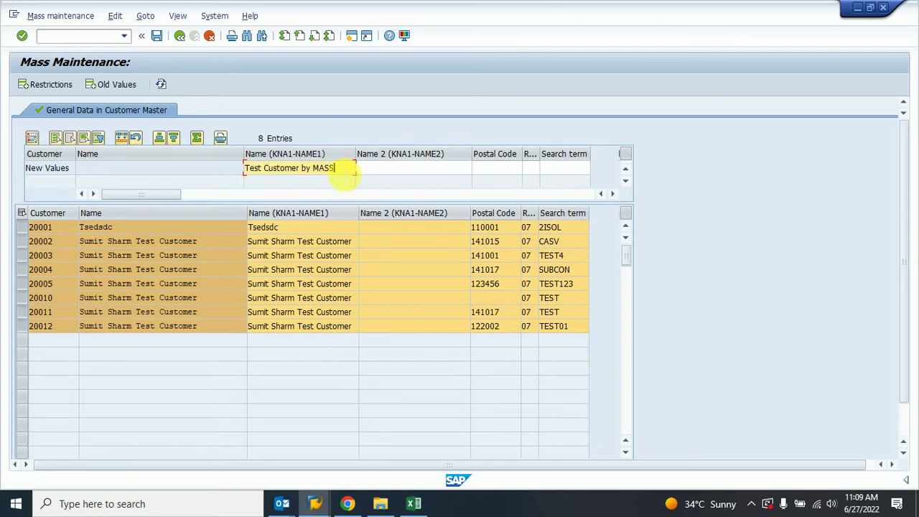
text(Changes)
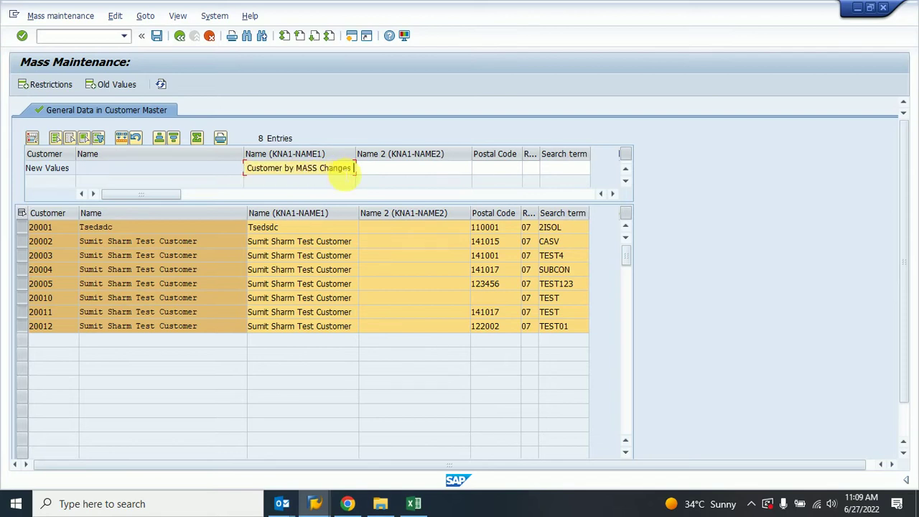
click(384, 171)
text(B)
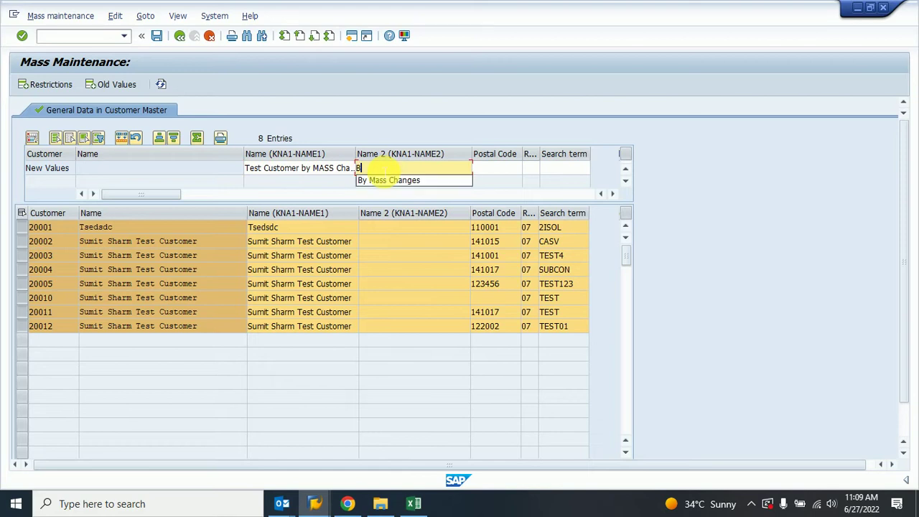
text(y)
click(385, 178)
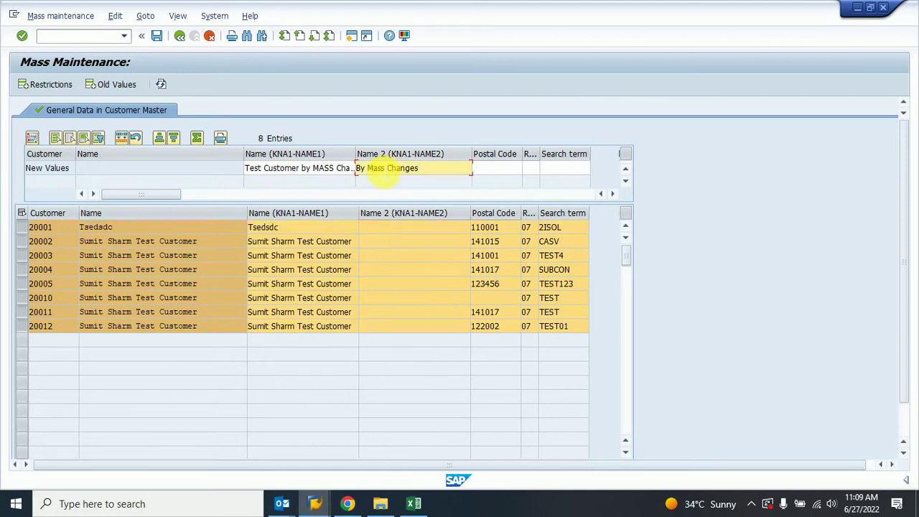
Set the new values for Postal Code to 110001, Region to 04 and Search term to Test.
click(494, 171)
click(490, 179)
key(Tab)
text(03)
key(BackSpace)
text(4)
key(Tab)
key(Down)
key(Return)
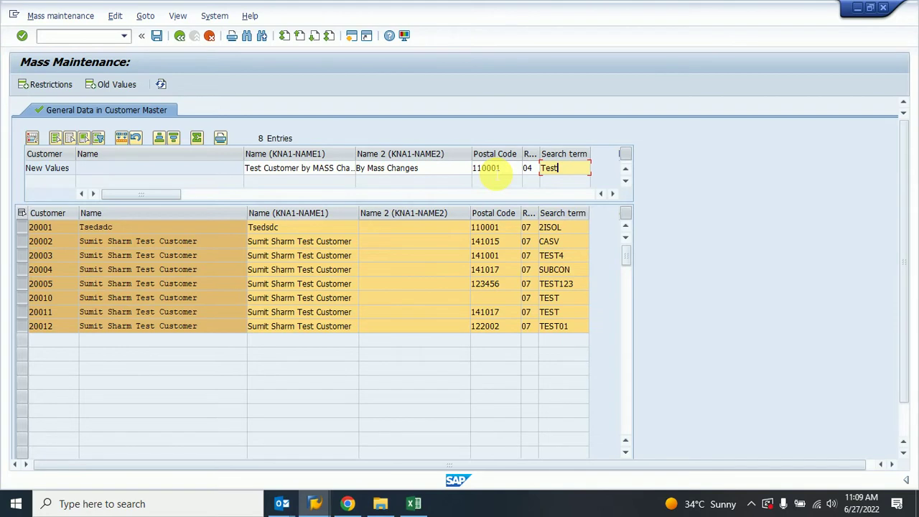
Select the Name (KNA1-NAME1), Name 2 (KNA1-NAME2), Postal Code, Region and Search term columns in the new-values table.
click(301, 154)
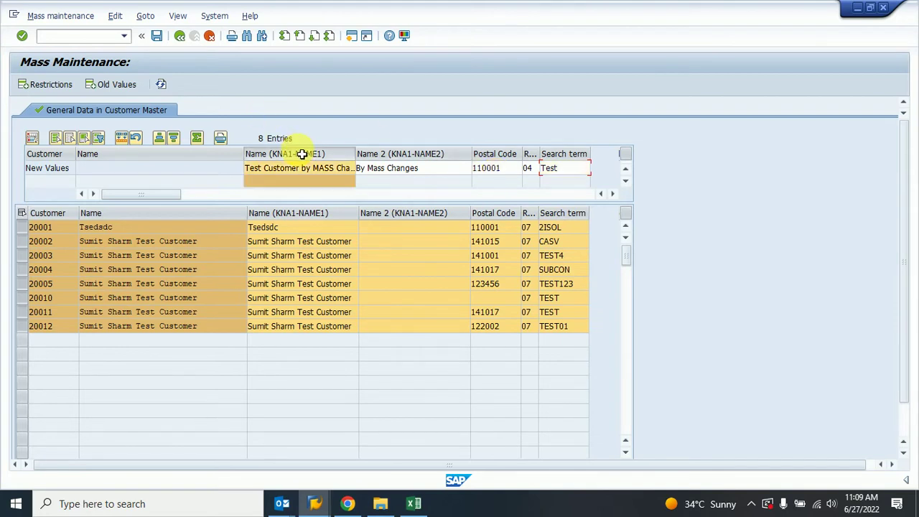
ctrl+click(385, 154)
ctrl+click(492, 153)
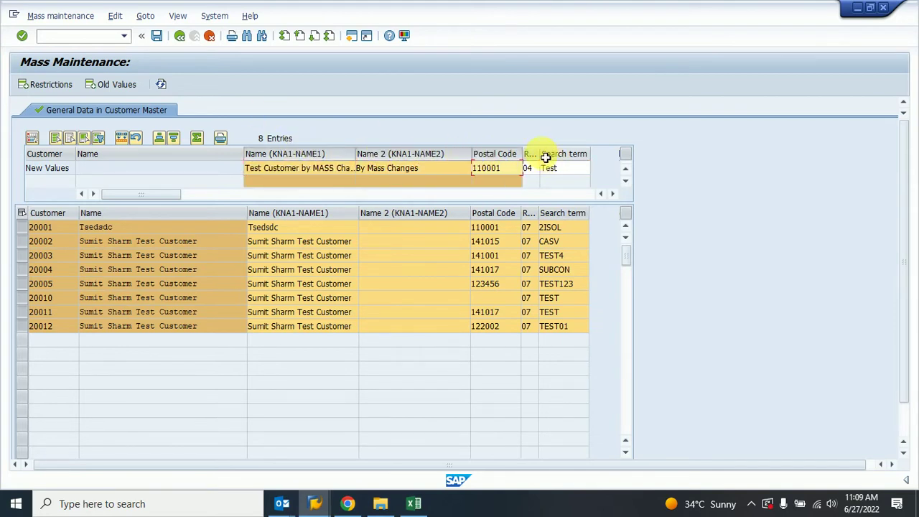
ctrl+click(531, 154)
ctrl+click(553, 155)
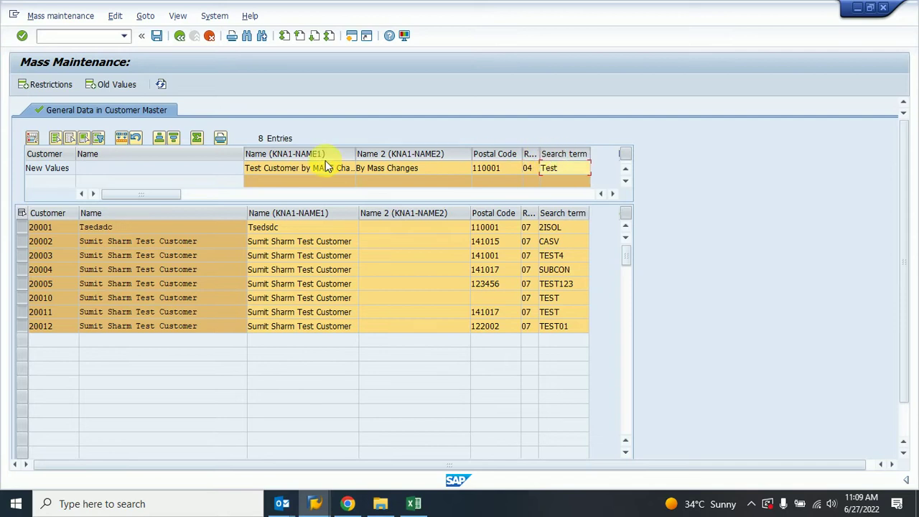
Deselect and reselect all customer entries, and select the Name (KNA1-NAME1) and Name 2 (KNA1-NAME2) new-value columns again.
click(68, 138)
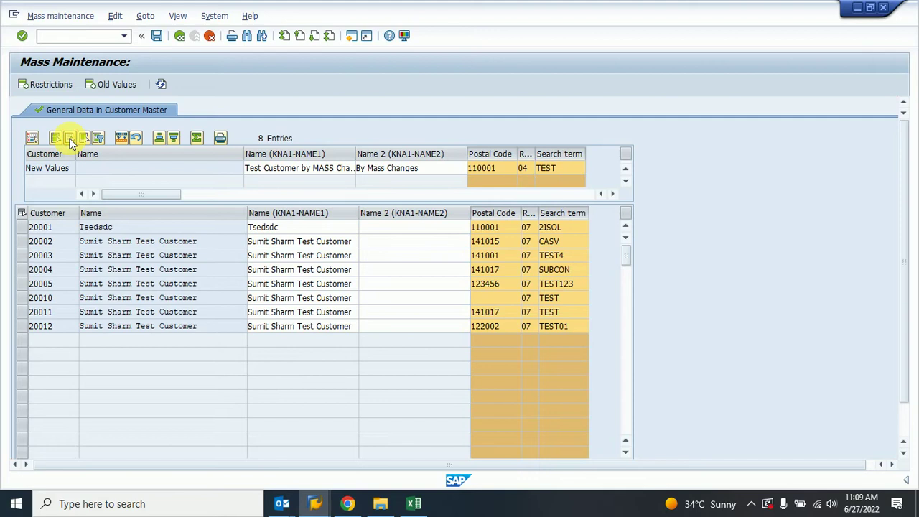
click(70, 138)
click(55, 139)
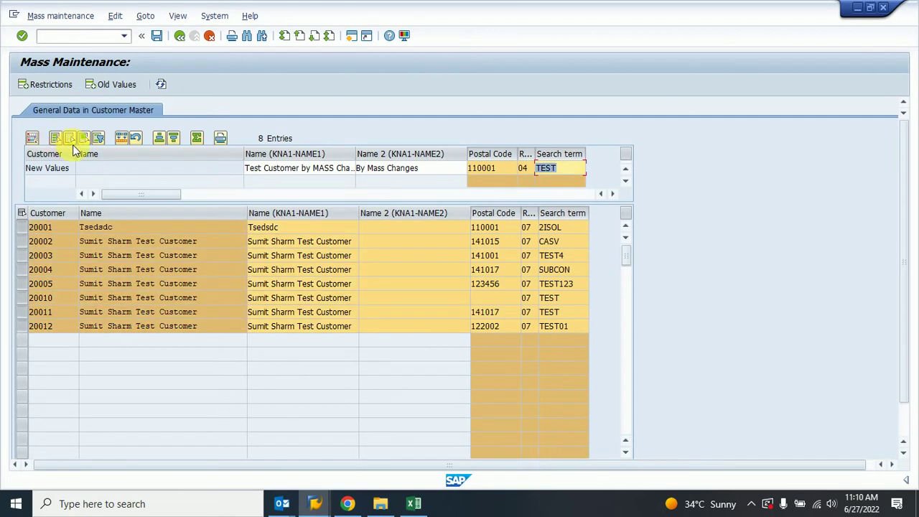
click(318, 161)
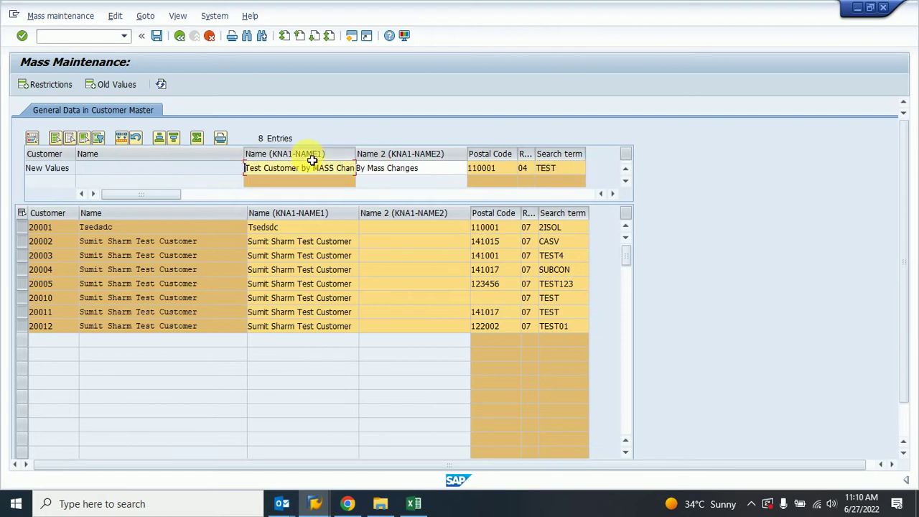
ctrl+click(397, 154)
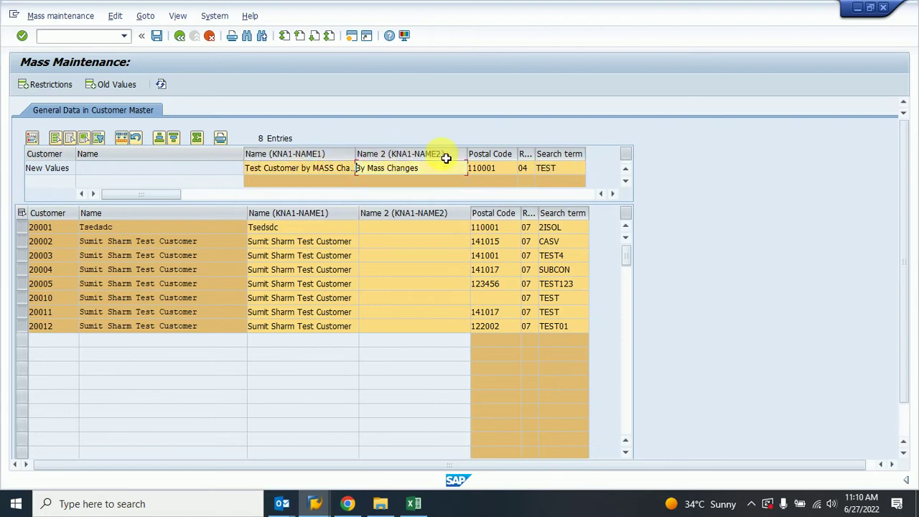
Carry out the mass change on the customers' Name, Name 2, Postal Code, Region and Search term columns and save it.
click(304, 214)
ctrl+click(404, 214)
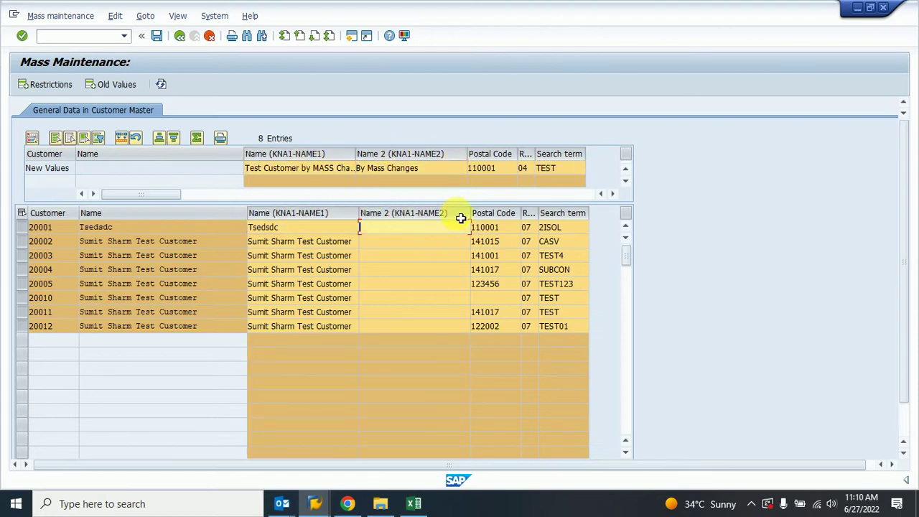
ctrl+click(500, 216)
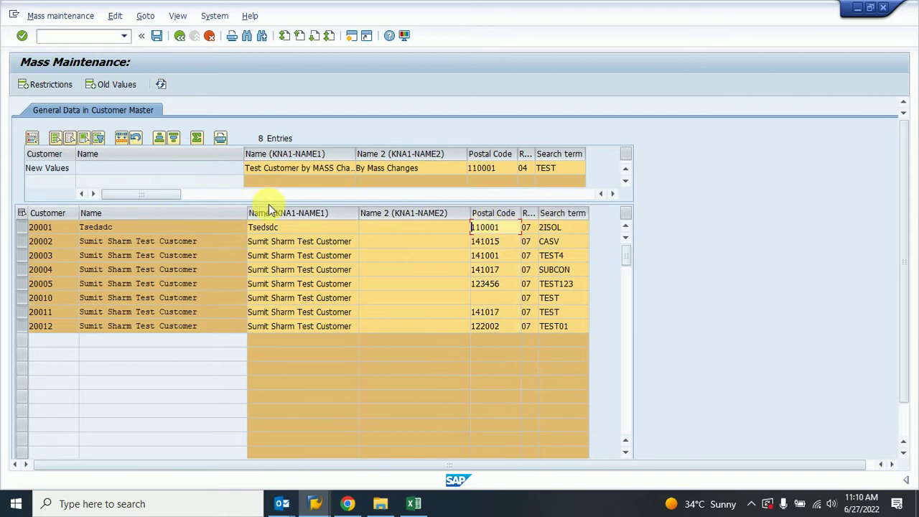
click(121, 136)
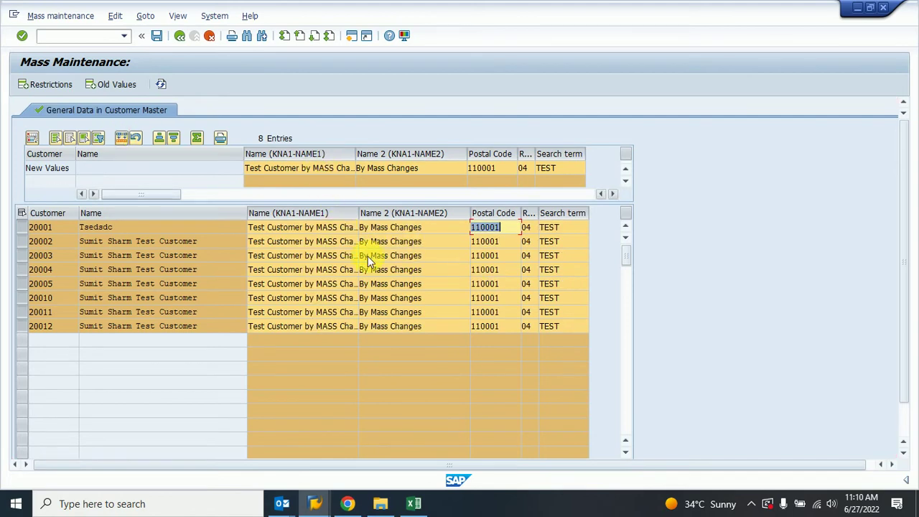
click(158, 37)
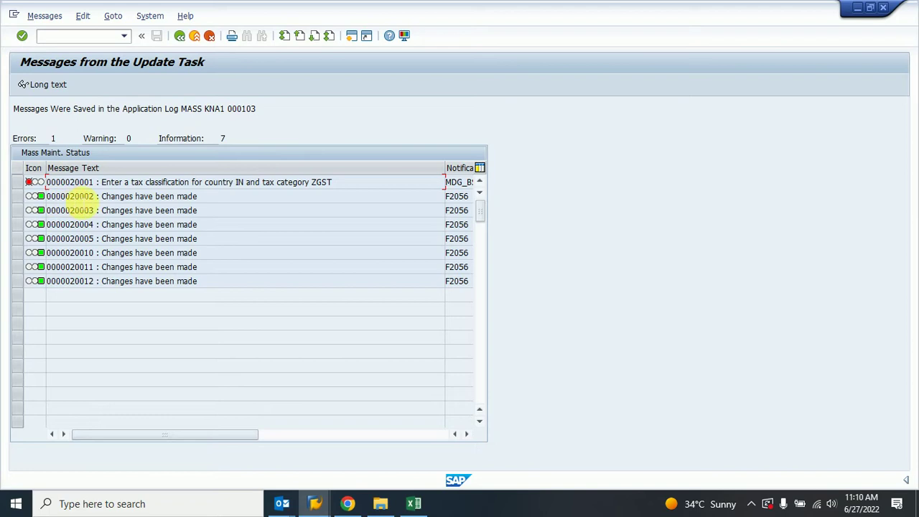
Open transaction BP in a new session with /obp and display the customer from the second row of the update messages.
click(84, 198)
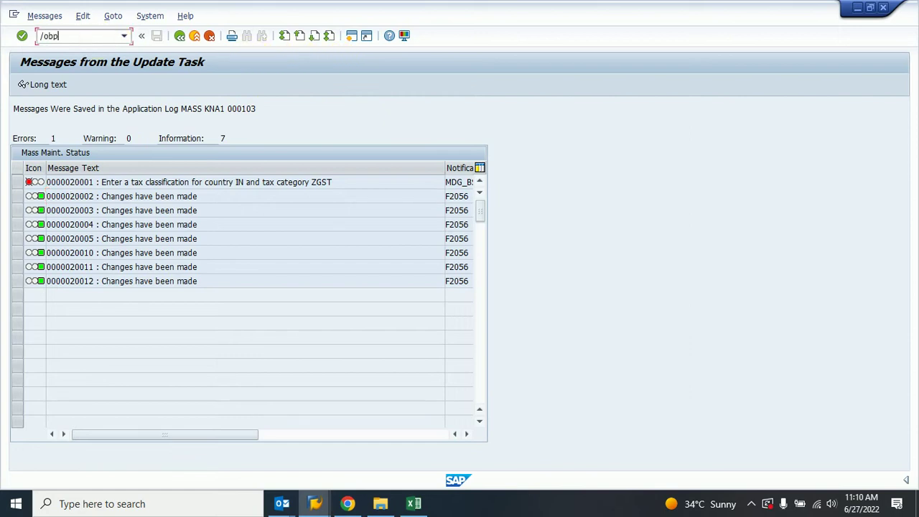
key(Return)
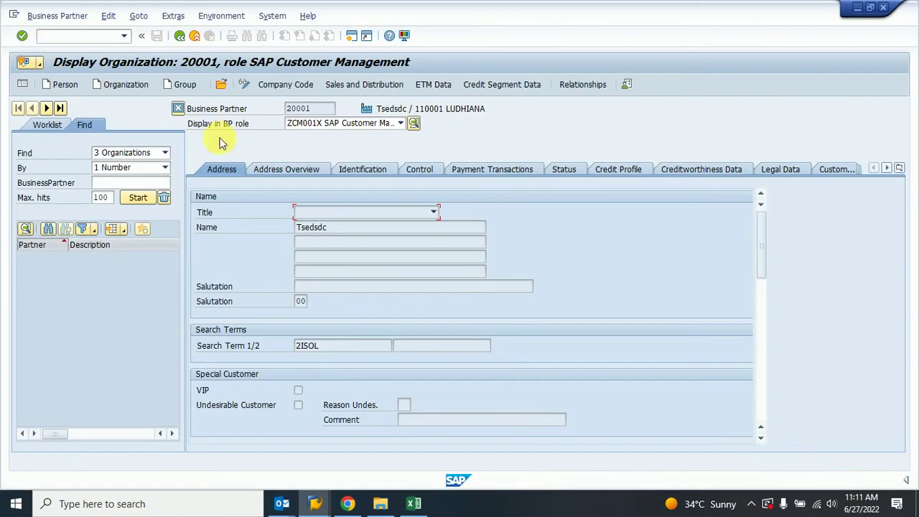
click(221, 86)
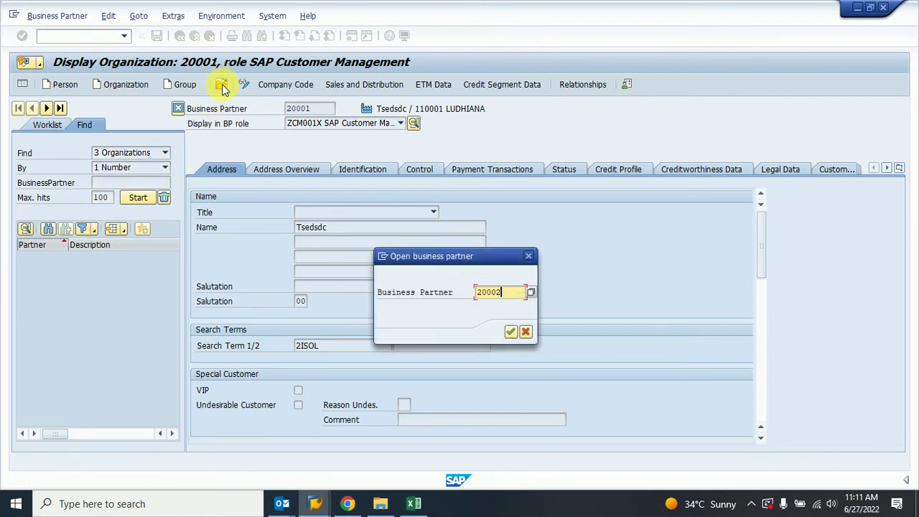
key(Return)
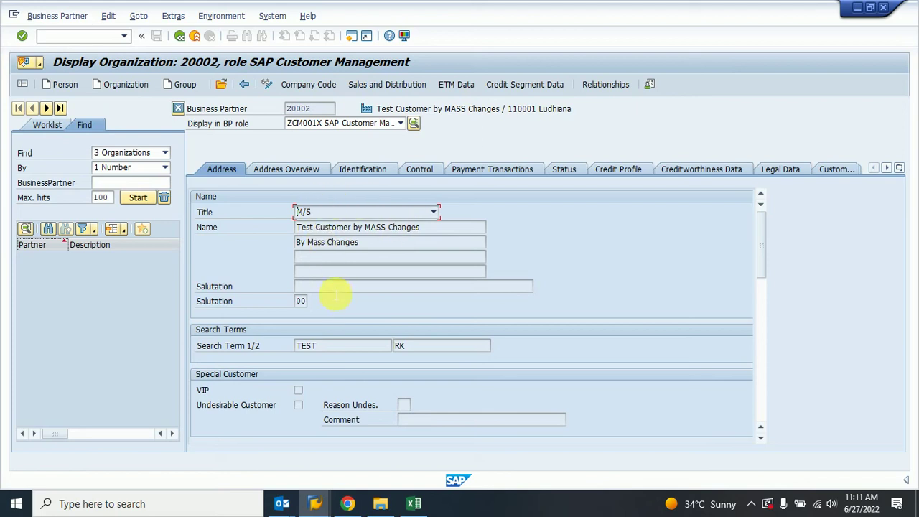
Take the number of the customer with the tax classification error from the update messages and display that business partner.
key(F3)
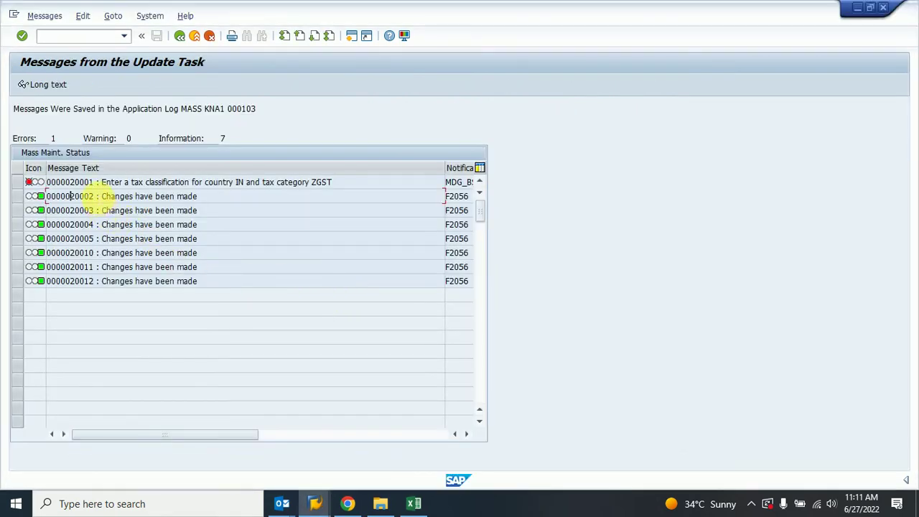
click(81, 183)
drag(70, 181, 95, 182)
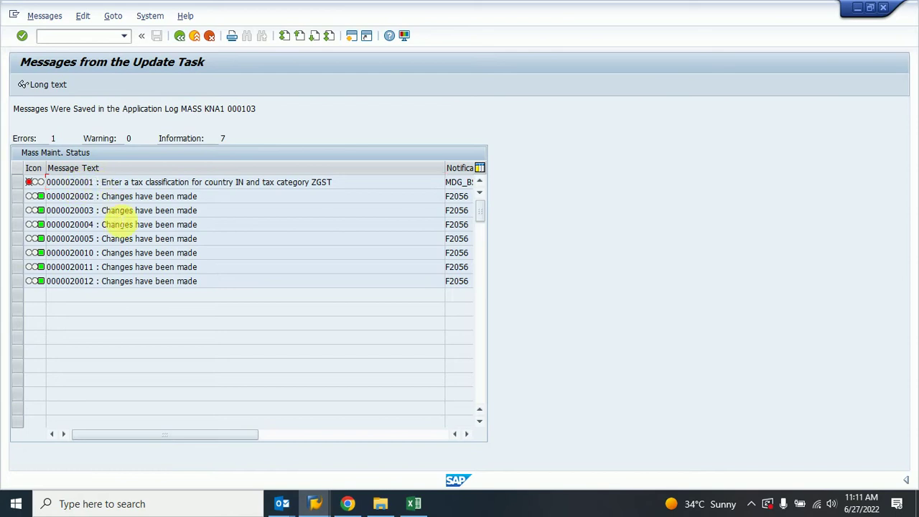
double_click(117, 197)
click(219, 84)
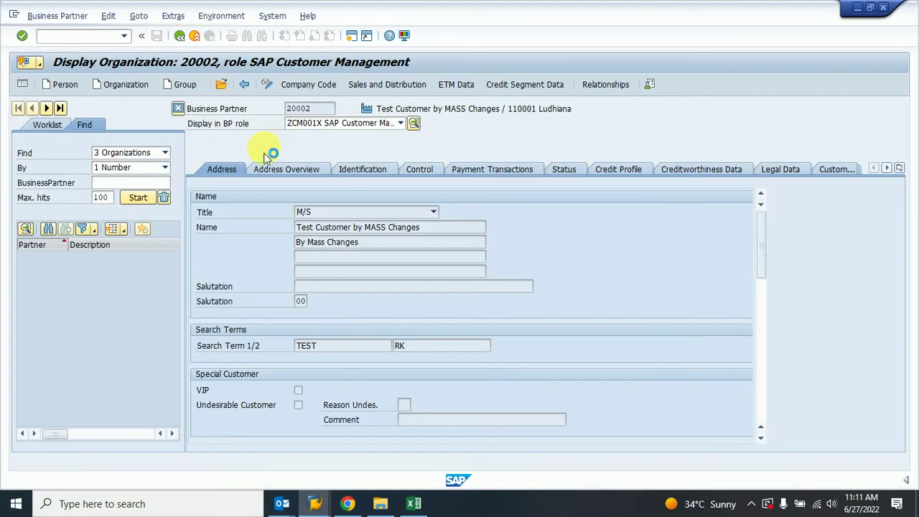
key(Return)
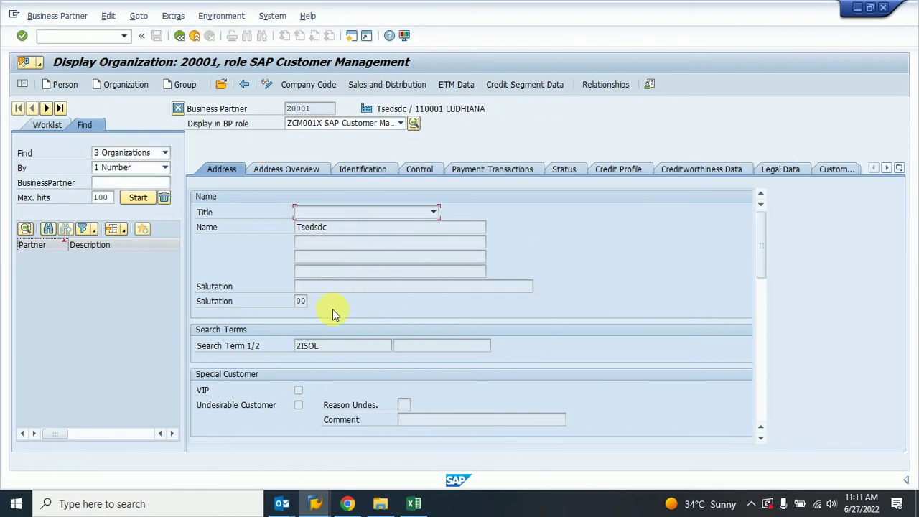
Switch the displayed business partner to change mode and set its Name to "Test Customer".
click(267, 84)
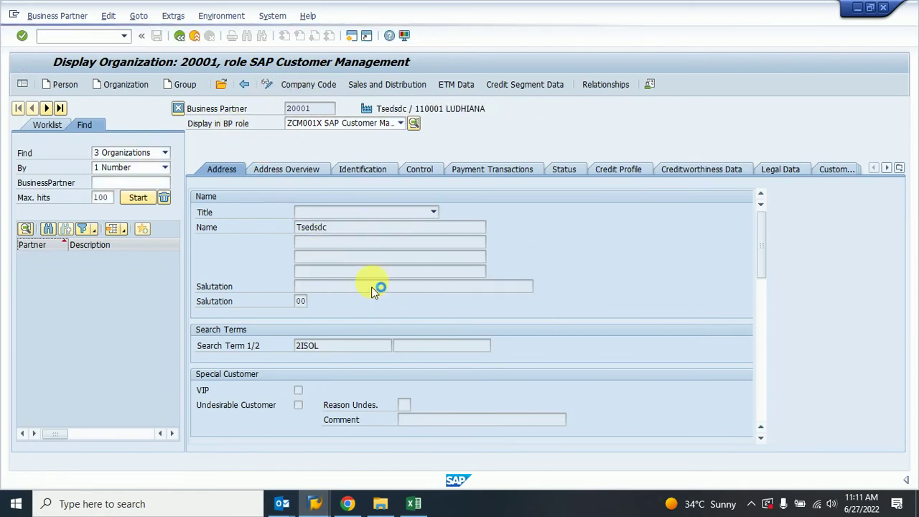
scroll(357, 282, down, 5)
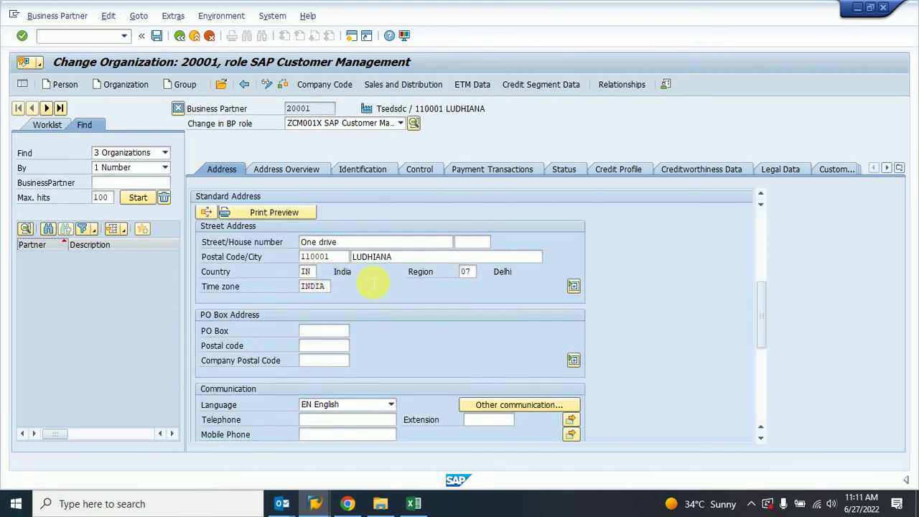
scroll(372, 284, up, 5)
key(ctrl+s)
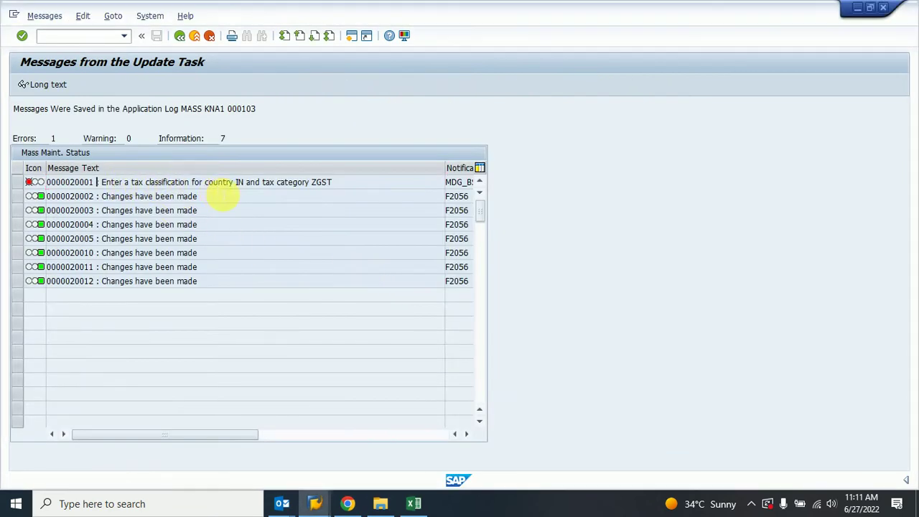
key(Return)
key(Tab)
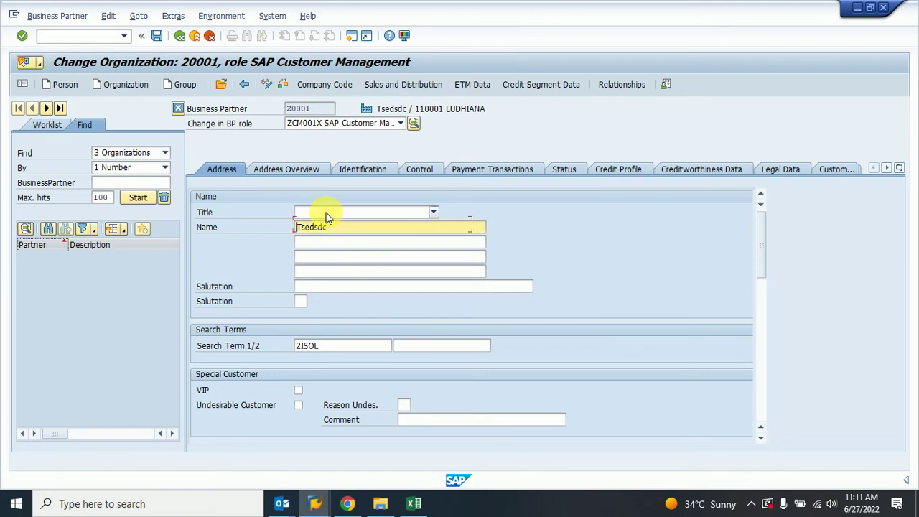
key(Delete)
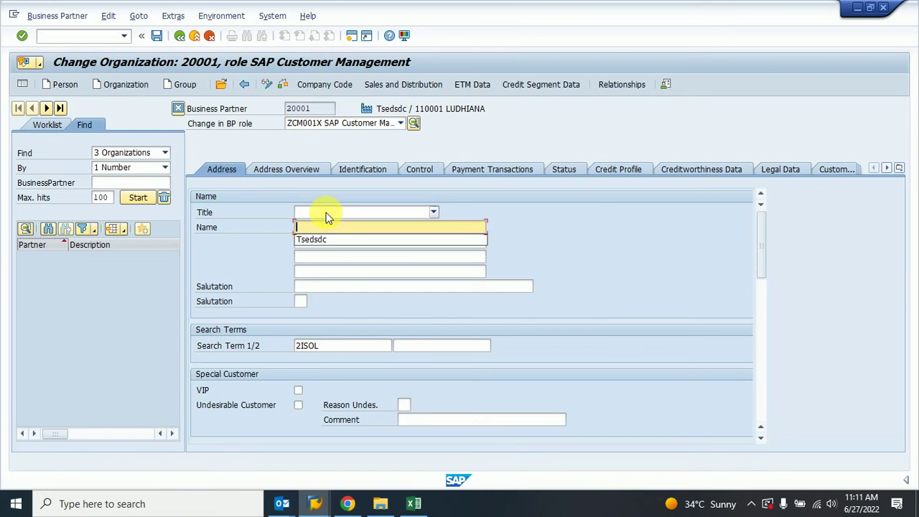
text(Te)
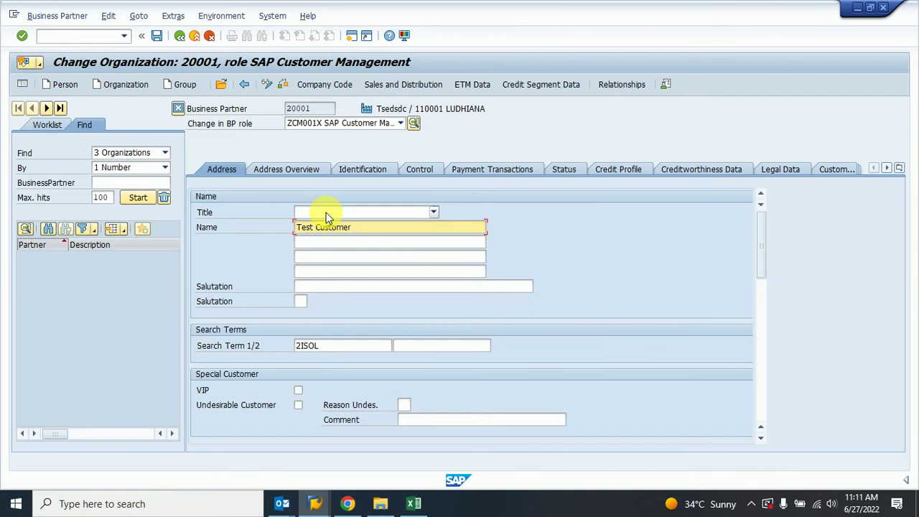
text(st Customer)
key(shift+Home)
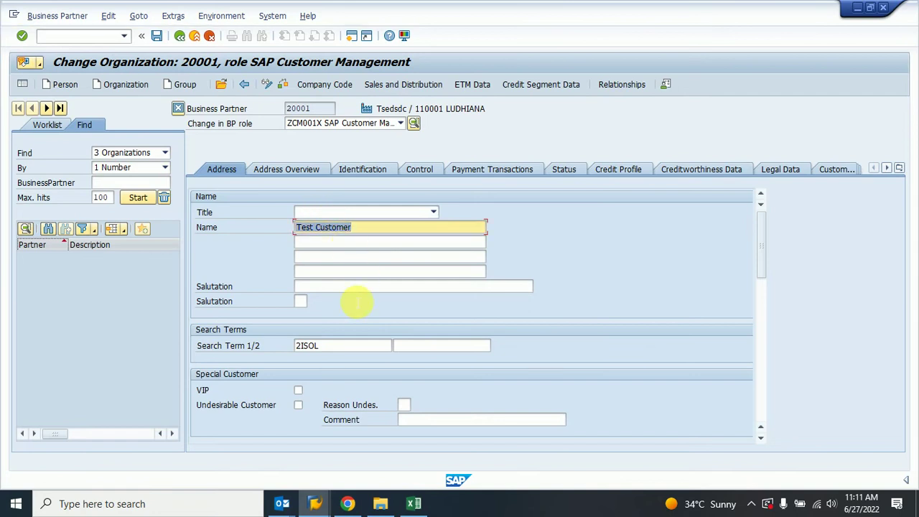
Set the business partner's first search term to Test and save, answering Yes to the time interval warning.
click(325, 348)
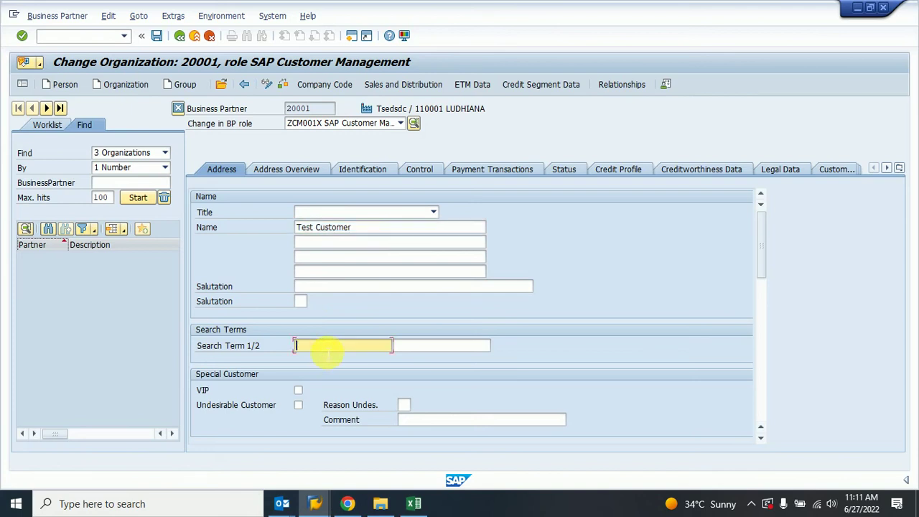
text(Test)
key(Return)
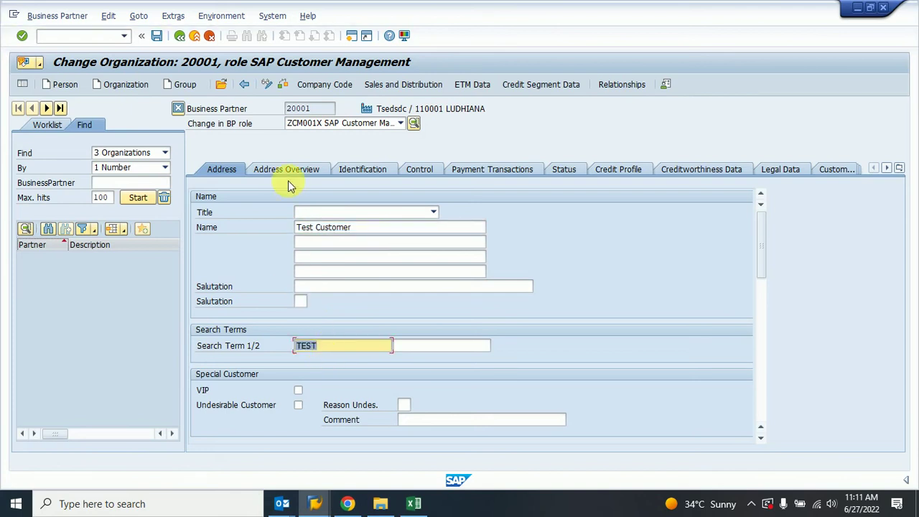
click(156, 36)
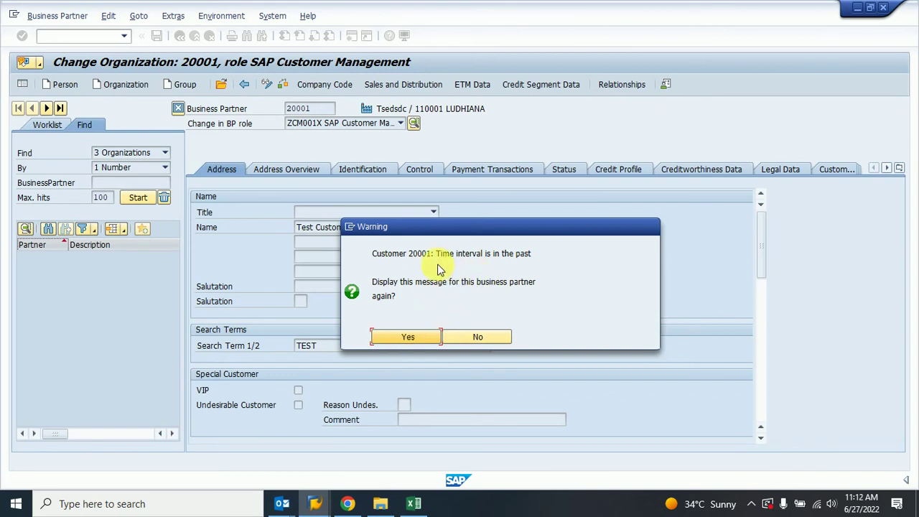
click(406, 338)
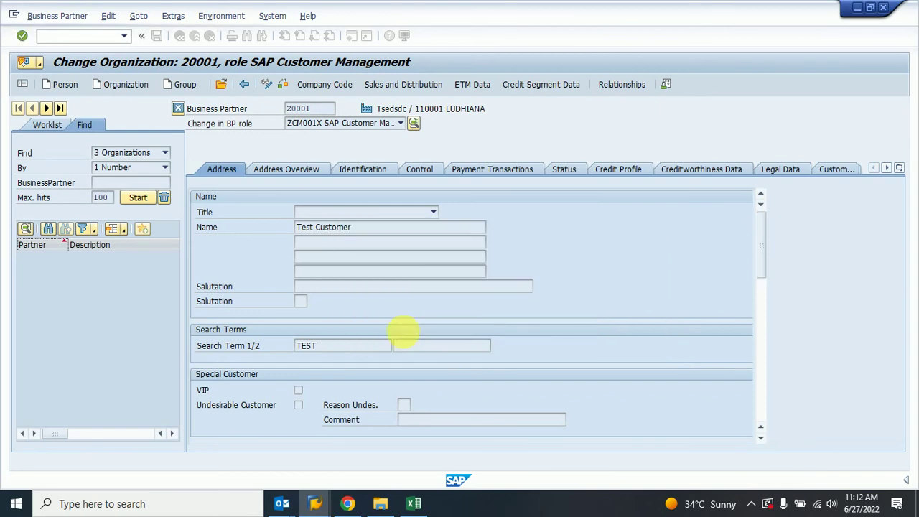
click(73, 203)
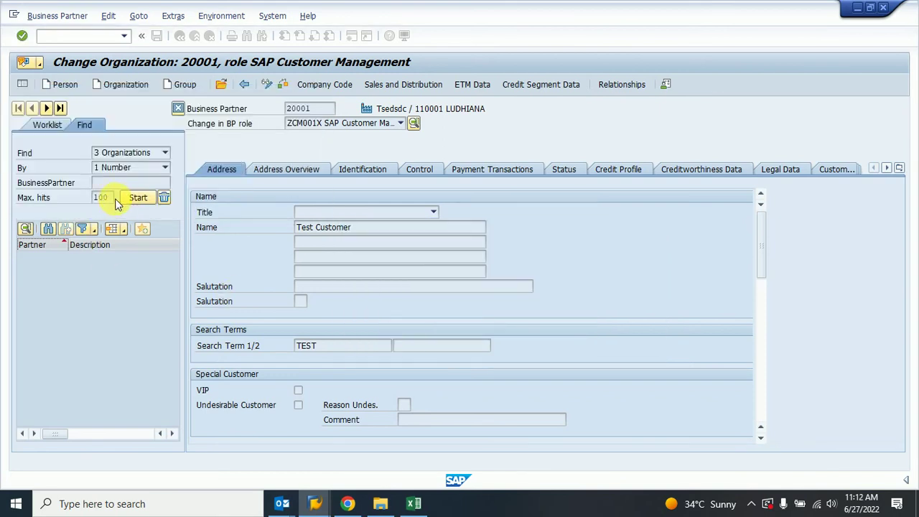
click(154, 201)
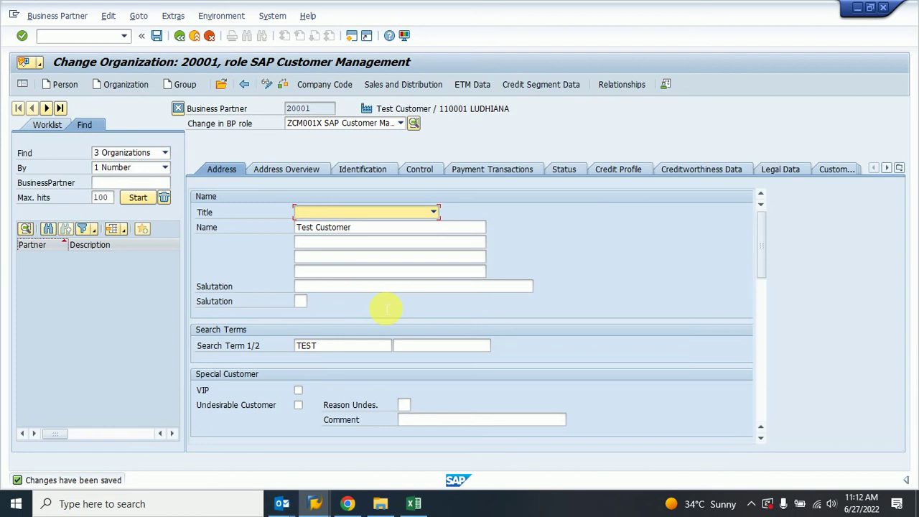
Take the customer number from the last row of the update messages and try to open that business partner.
key(F4)
click(616, 303)
drag(764, 269, 762, 234)
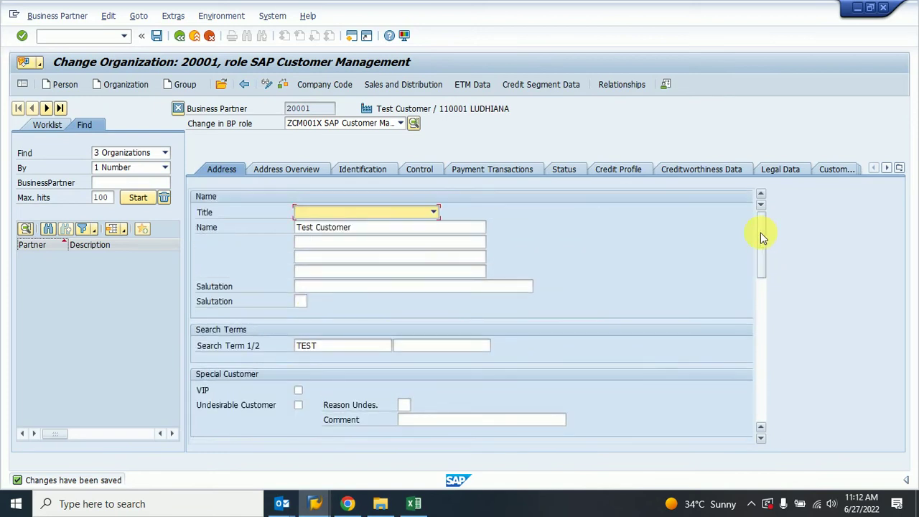
key(alt+Tab)
click(328, 212)
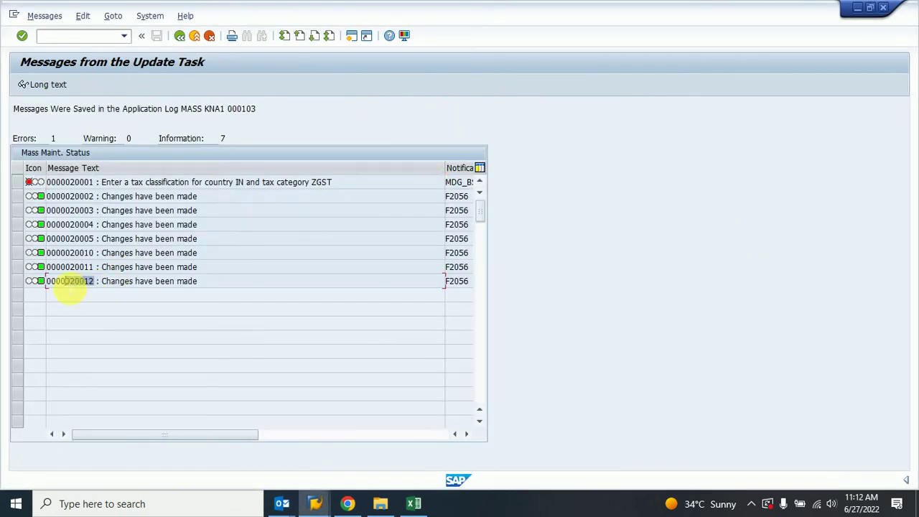
key(alt+Tab)
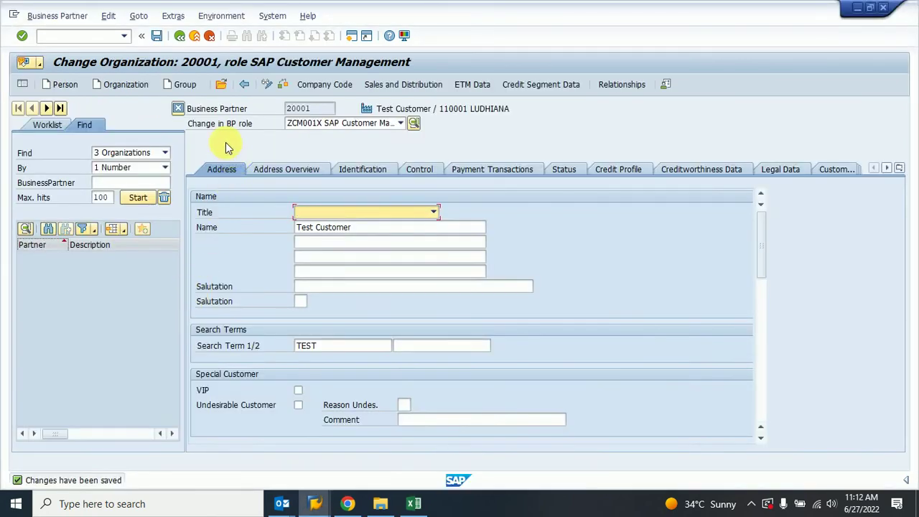
click(221, 85)
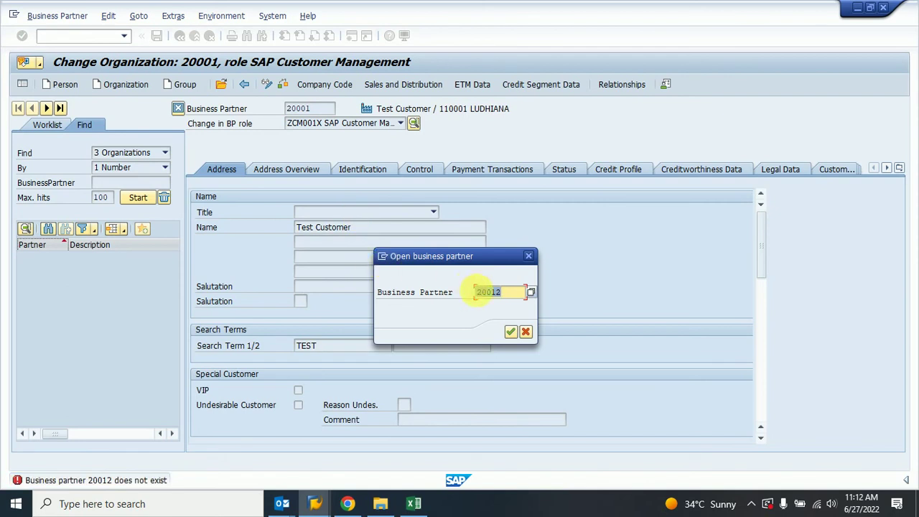
Copy the last row's customer number again without its leading zeros, retry opening that business partner, and cancel the dialog.
key(alt+Tab)
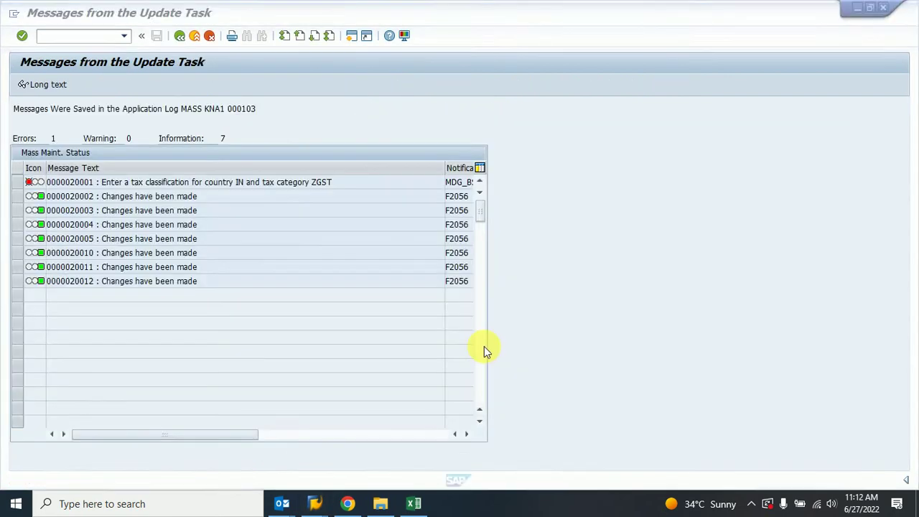
click(380, 285)
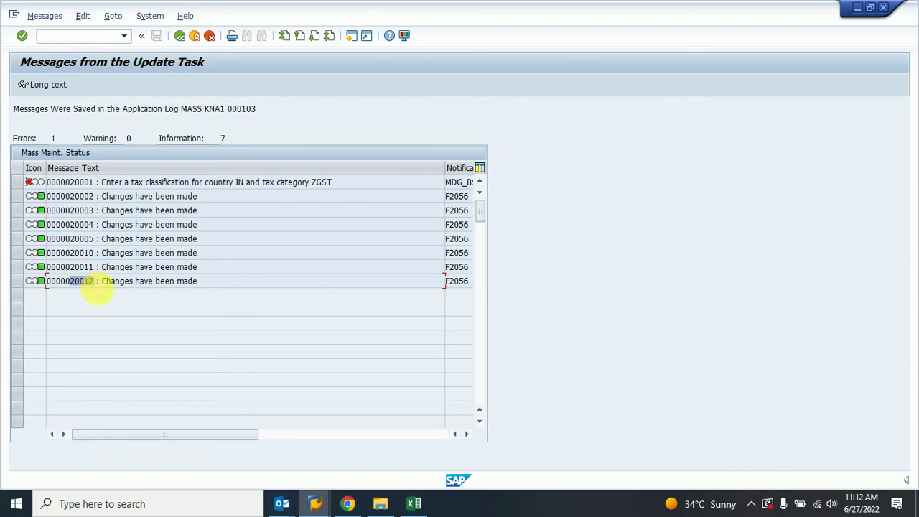
key(F3)
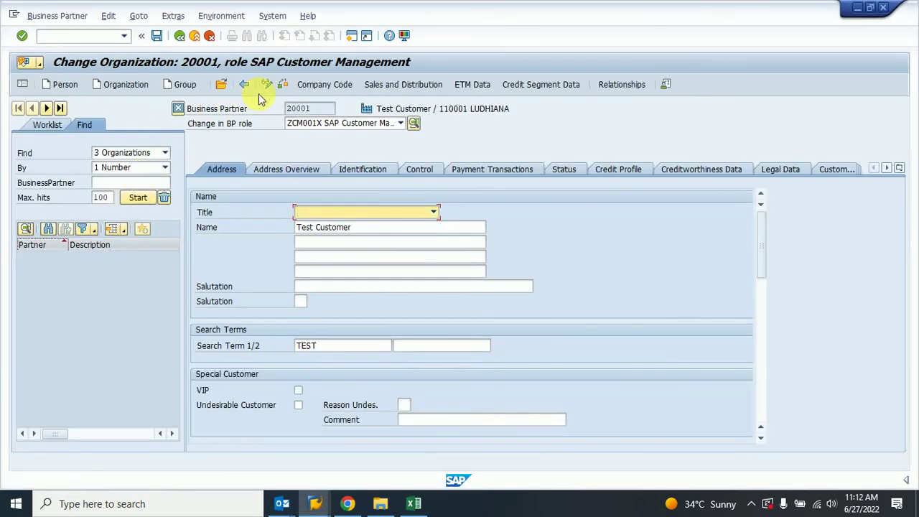
click(221, 87)
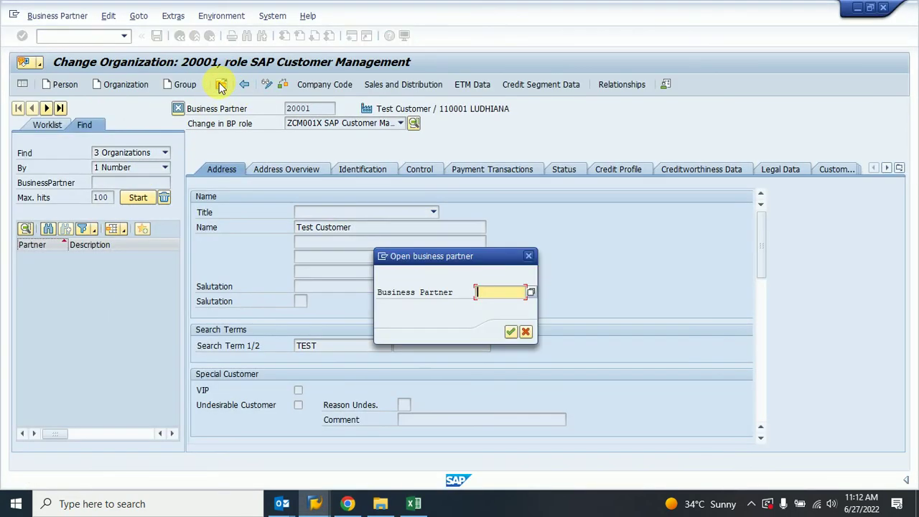
key(Return)
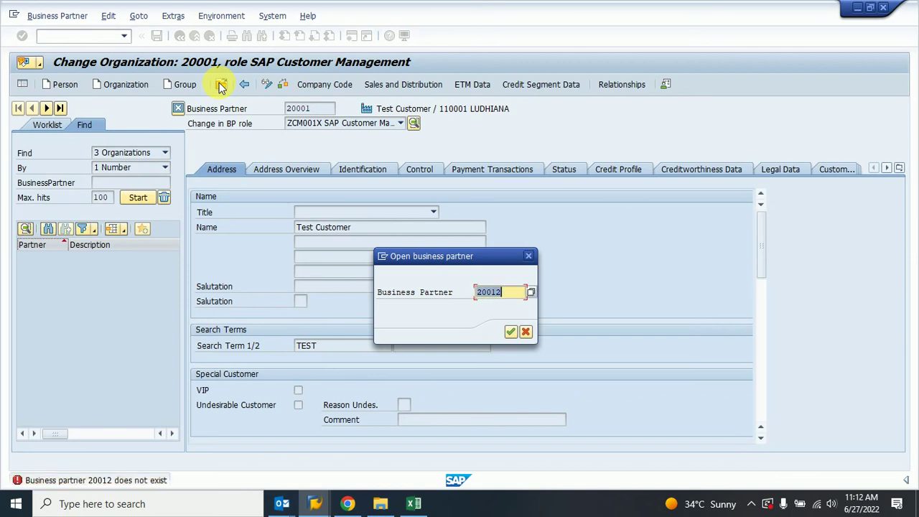
key(BackSpace)
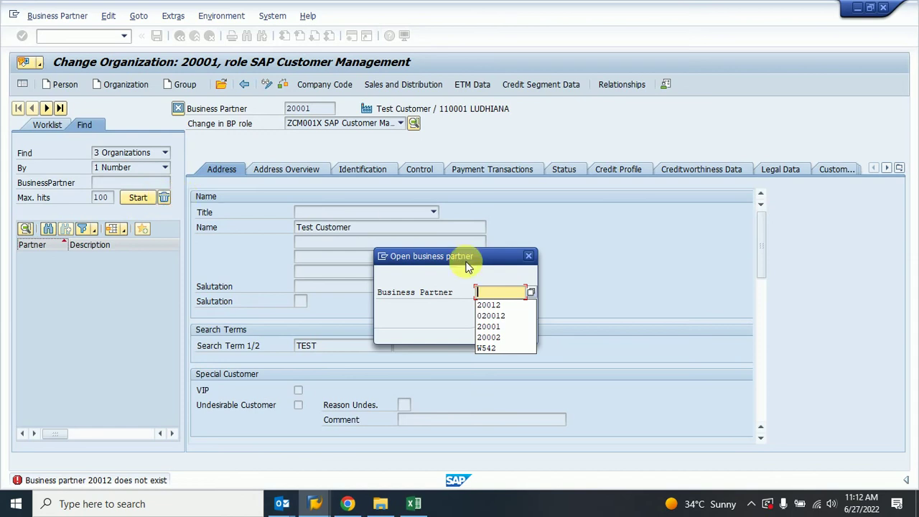
click(529, 256)
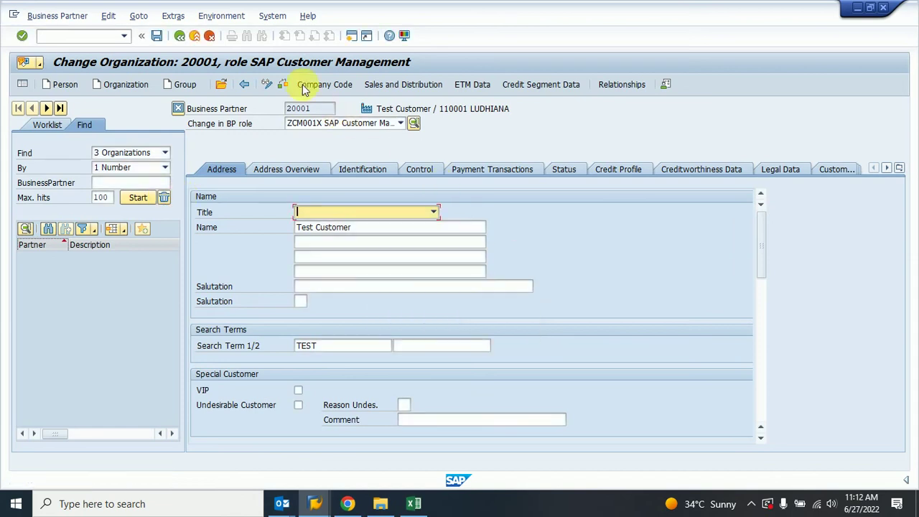
Open the business partner from the third row of the update messages to check its changed name and search term.
click(223, 84)
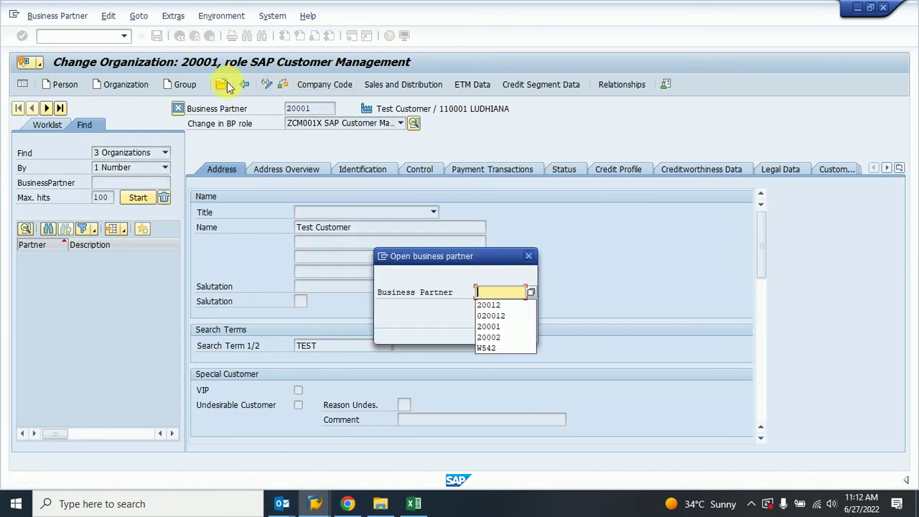
key(Down)
key(Down)
key(Down)
key(Return)
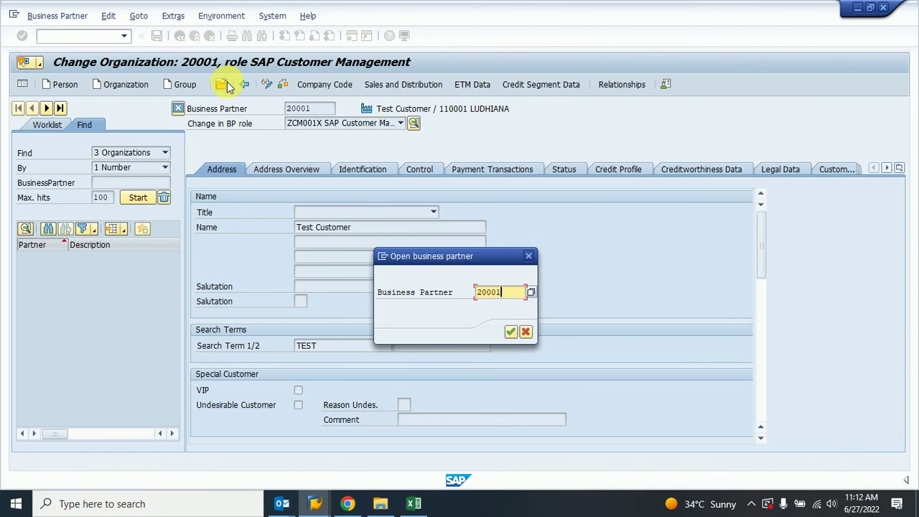
key(BackSpace)
text(3)
key(Return)
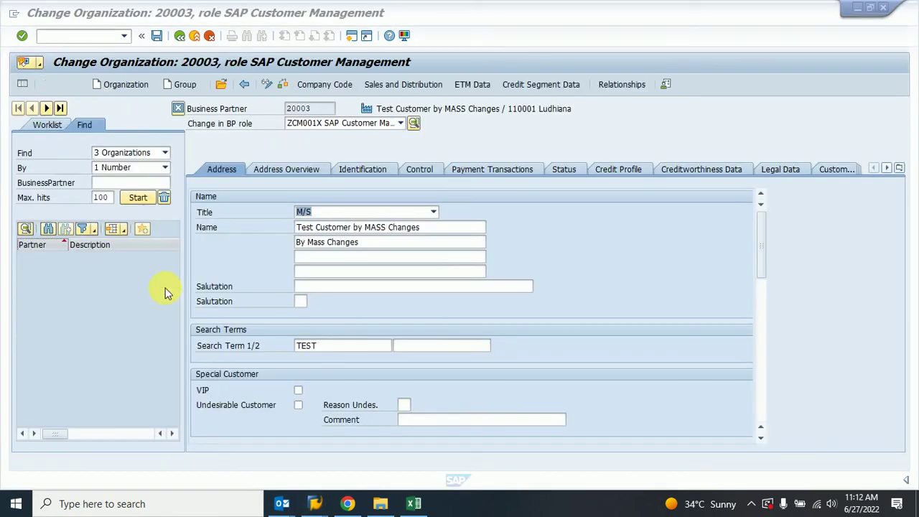
Open the business partners from the fourth and fifth rows of the update messages to check their changed data.
click(221, 85)
text(2000)
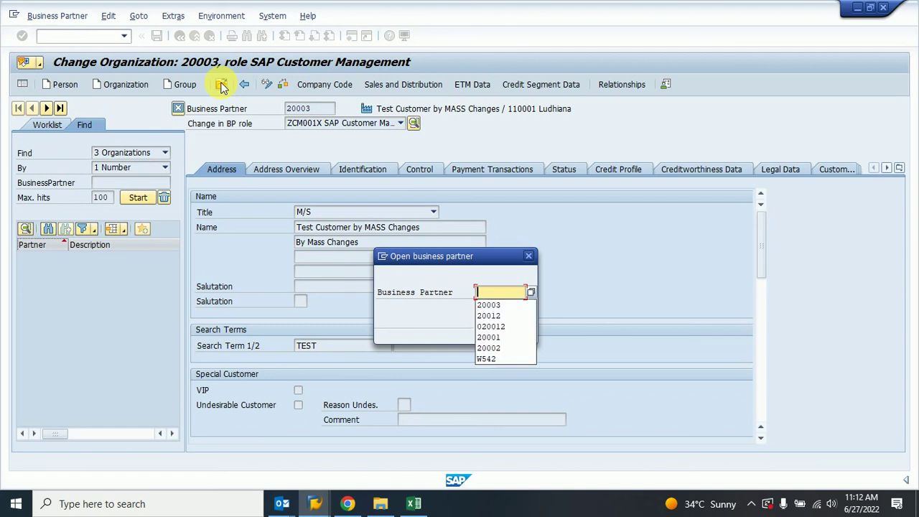
text(4)
key(Return)
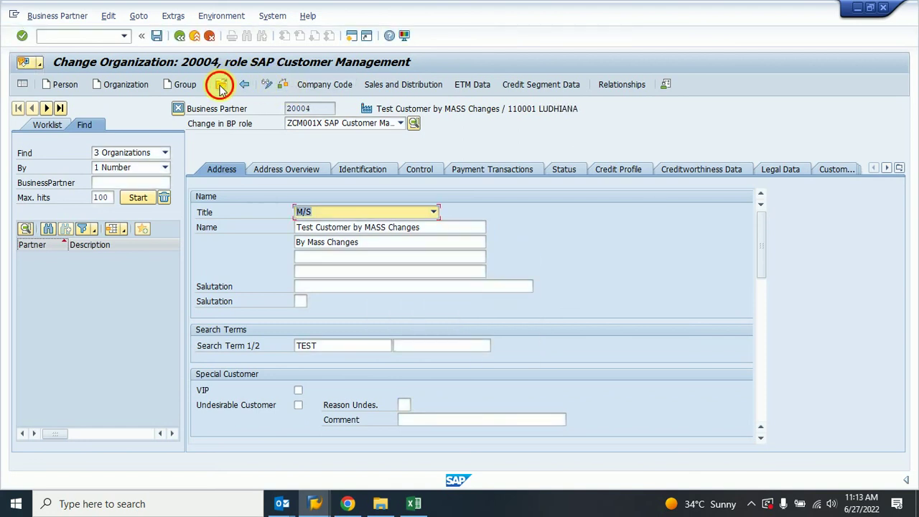
click(220, 86)
text(2000)
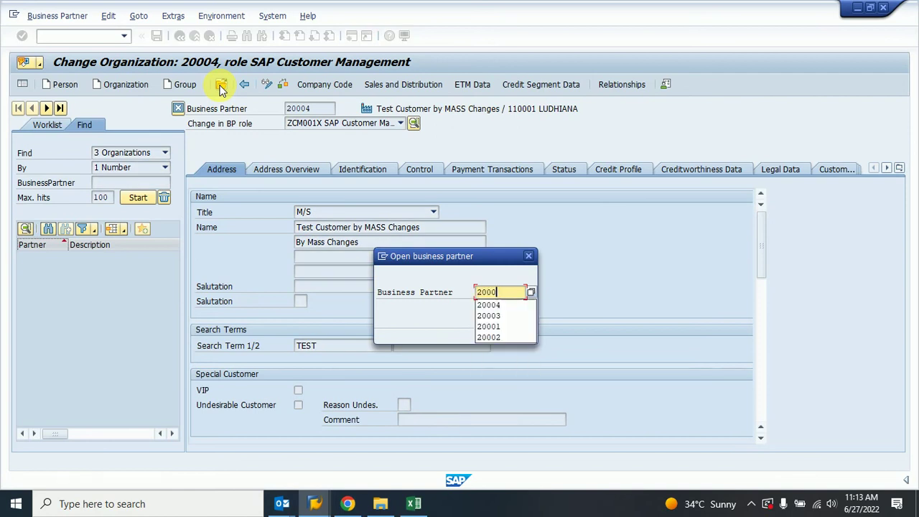
text(5)
key(Return)
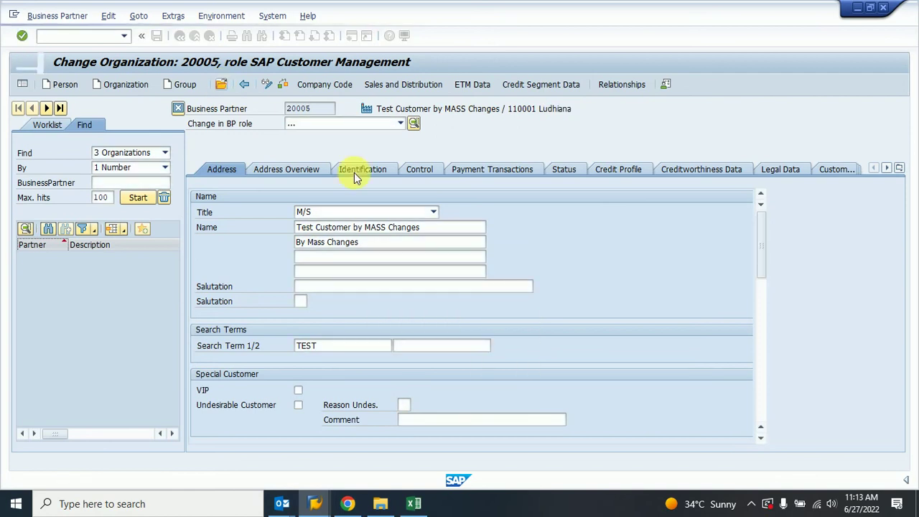
Try to open the business partner from the sixth row of the update messages by its short number.
click(221, 85)
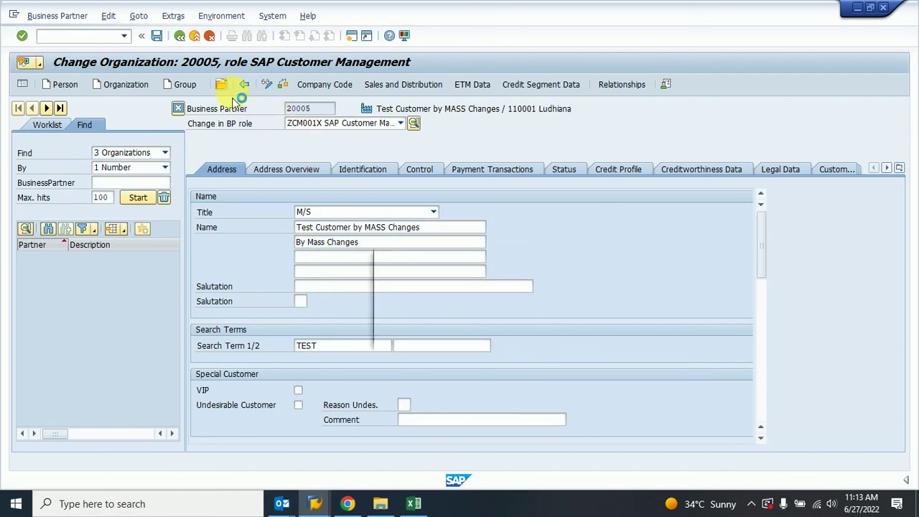
text(20005)
key(BackSpace)
key(BackSpace)
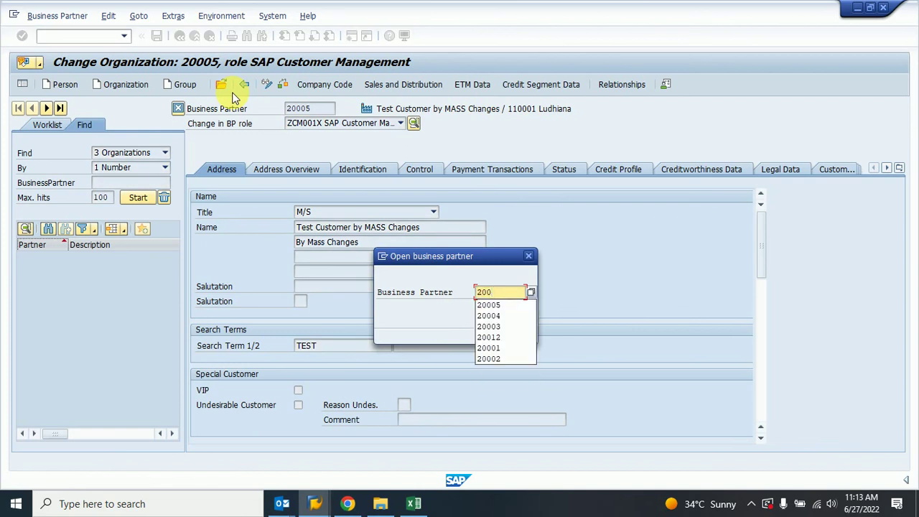
text(10)
key(Return)
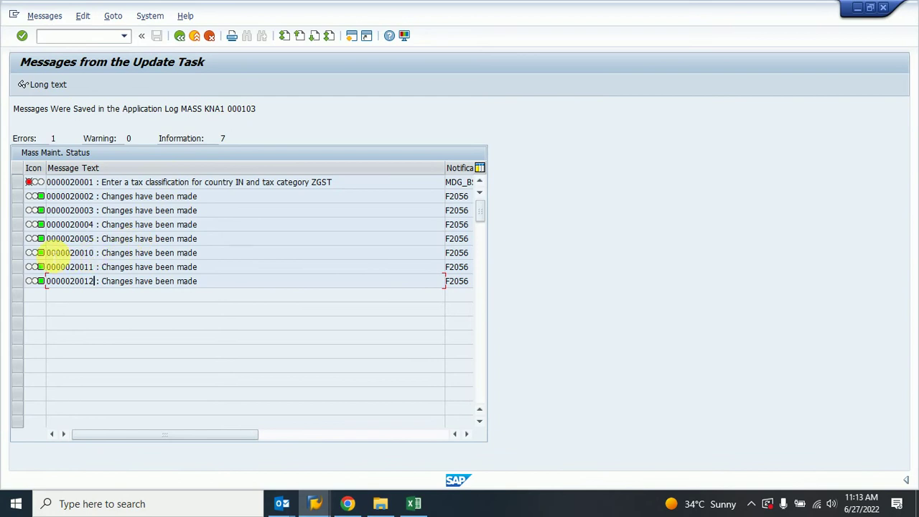
Copy the sixth row's full customer number with leading zeros from the update messages, retry opening it, and cancel the dialog.
drag(48, 253, 93, 253)
key(ctrl+c)
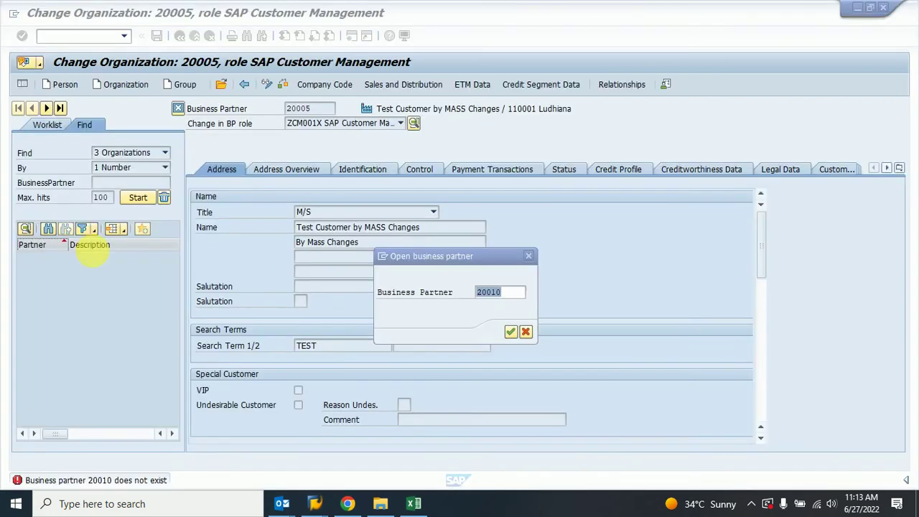
click(469, 123)
key(ctrl+v)
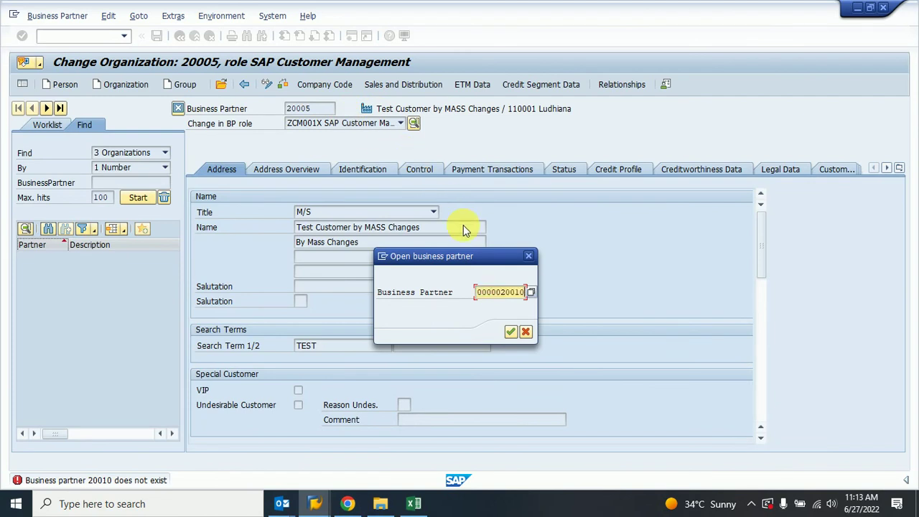
key(Return)
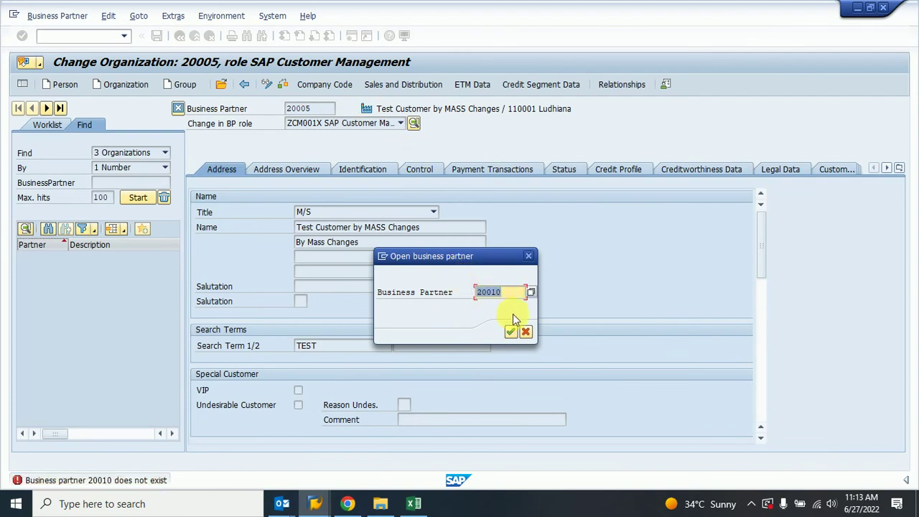
click(526, 331)
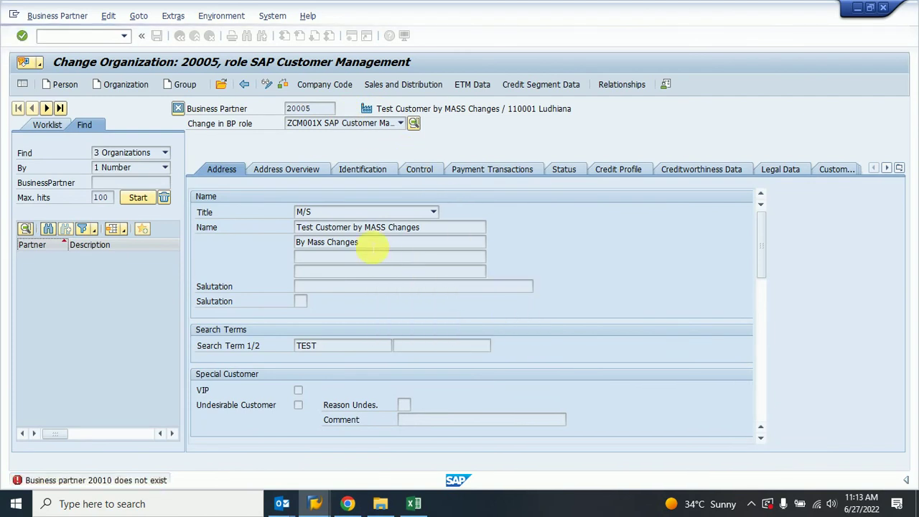
Search for organizations by Search Term, with search term 1 set to TEST.
click(151, 170)
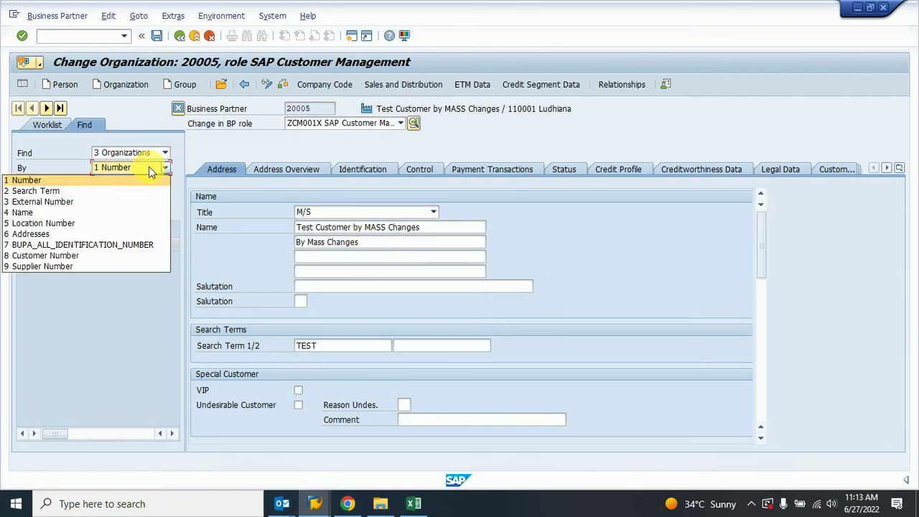
click(64, 191)
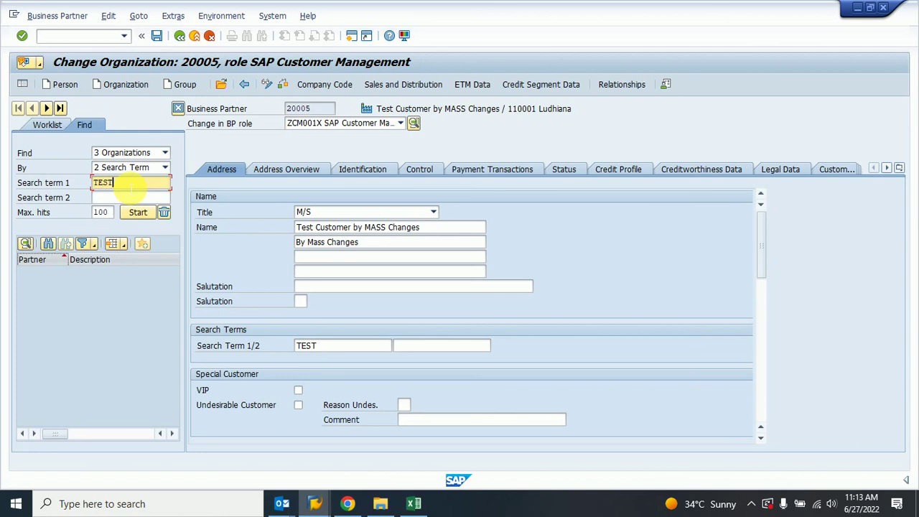
key(Return)
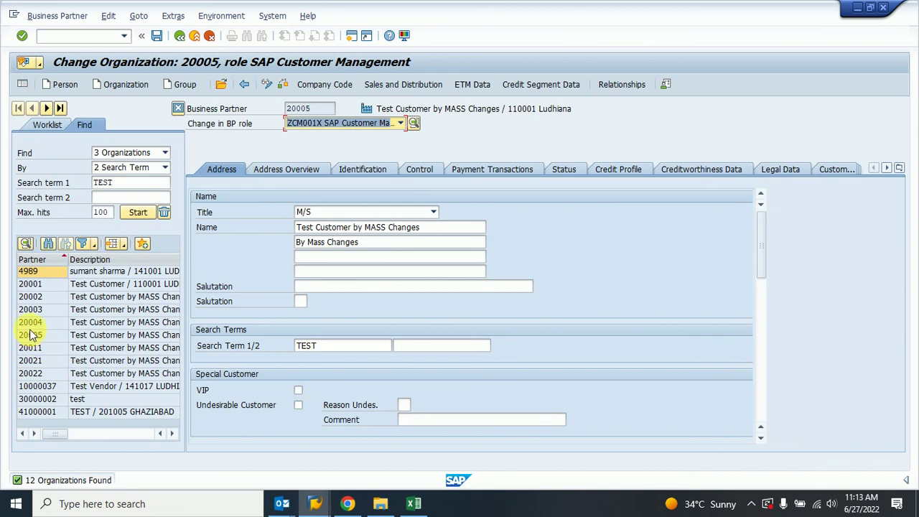
Display the sixth, seventh and eighth organizations of the search results and compare them with the customers in the update messages.
double_click(31, 336)
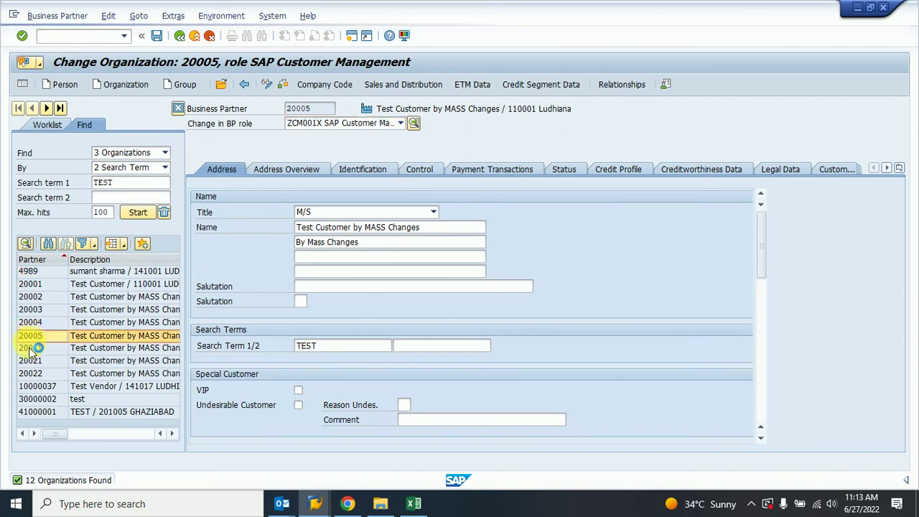
double_click(31, 348)
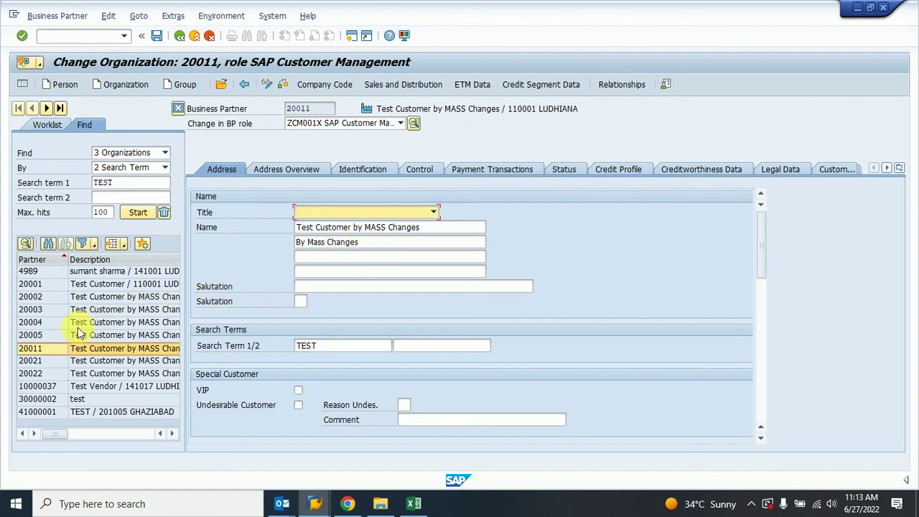
double_click(52, 360)
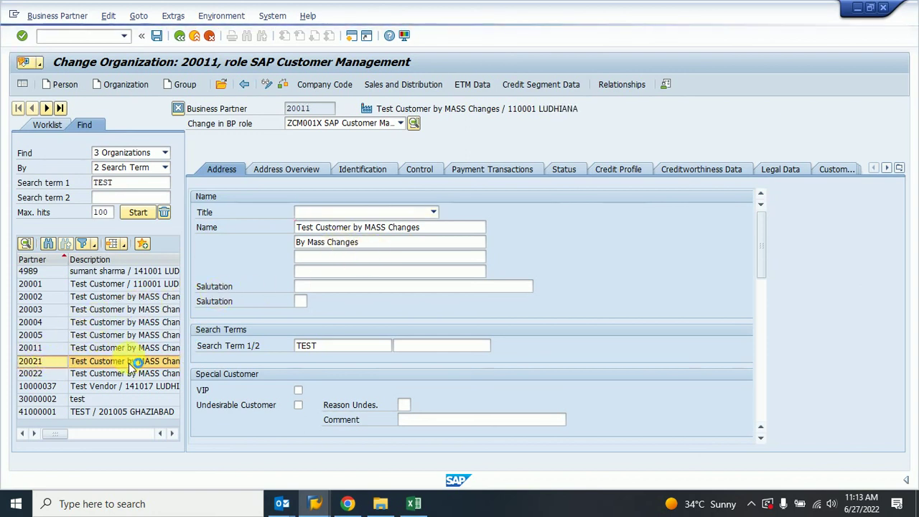
key(F3)
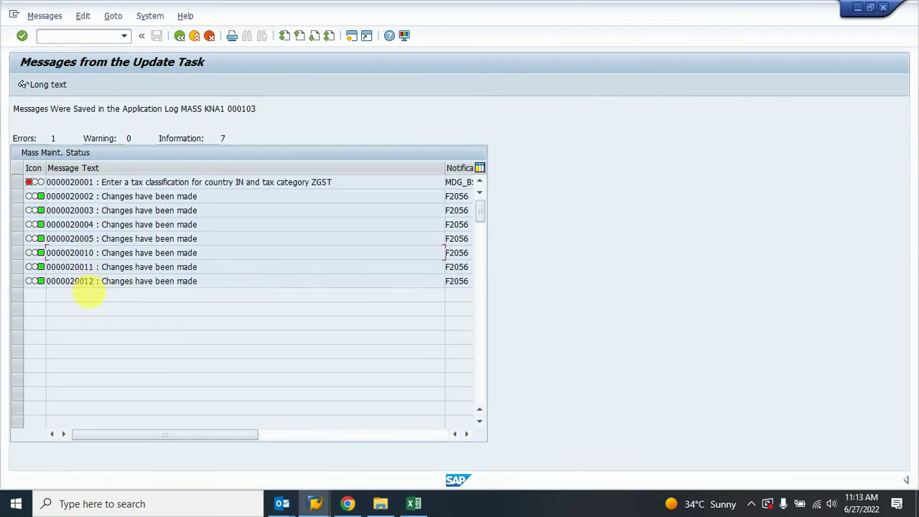
key(F3)
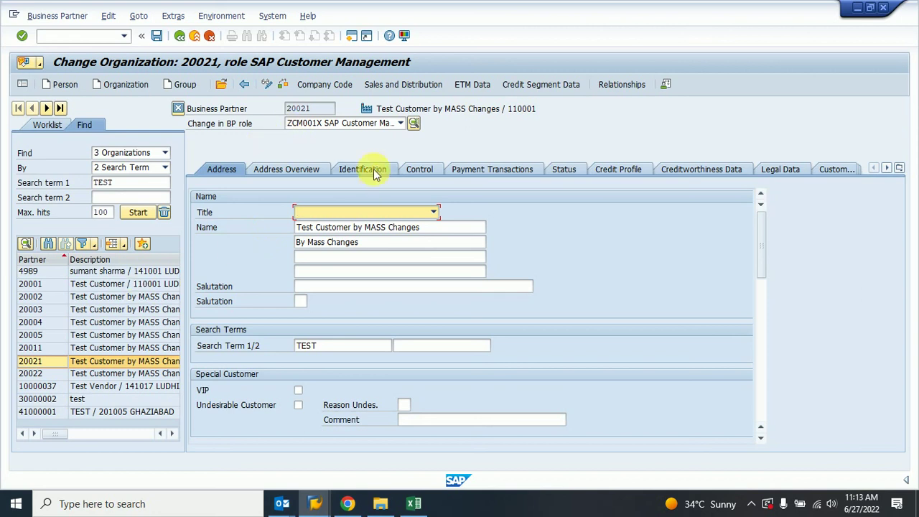
Switch the BP role to 000000 Business Partner (Gen.) and try to open the customer from the sixth update message, cancelling the dialog.
click(364, 124)
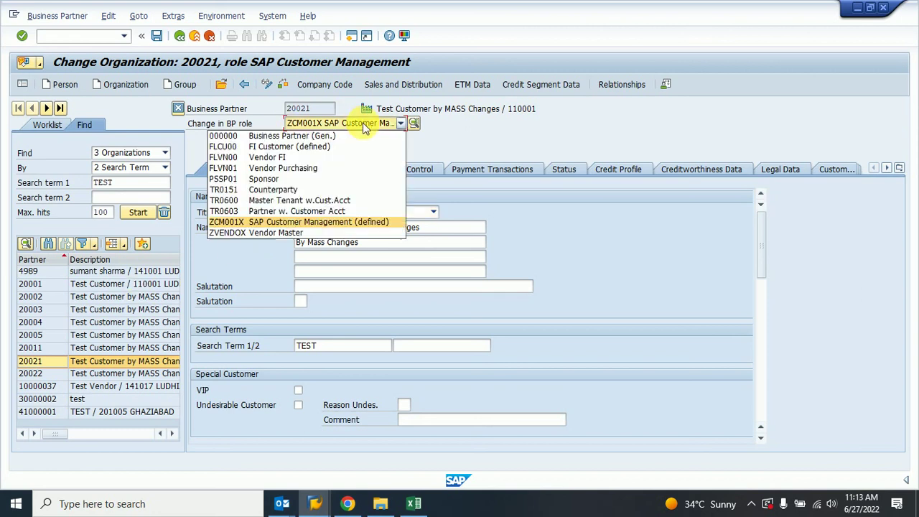
click(271, 135)
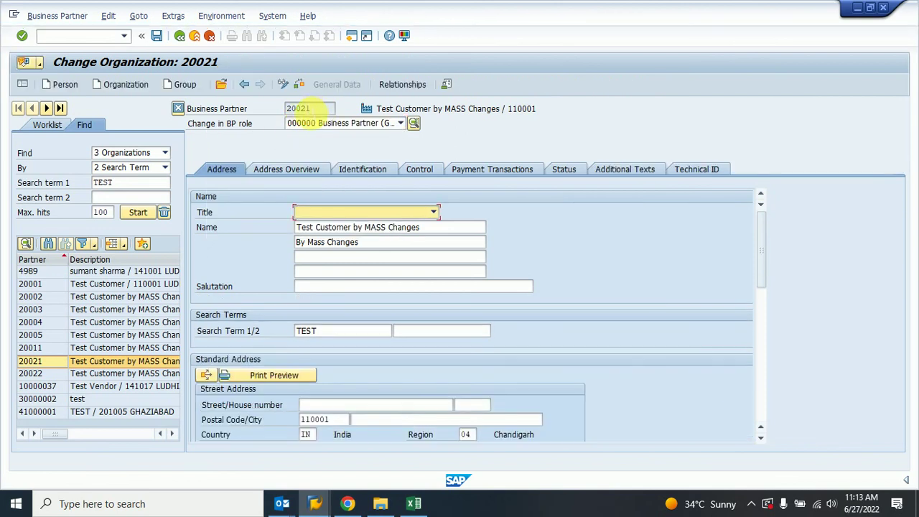
click(224, 90)
key(Down)
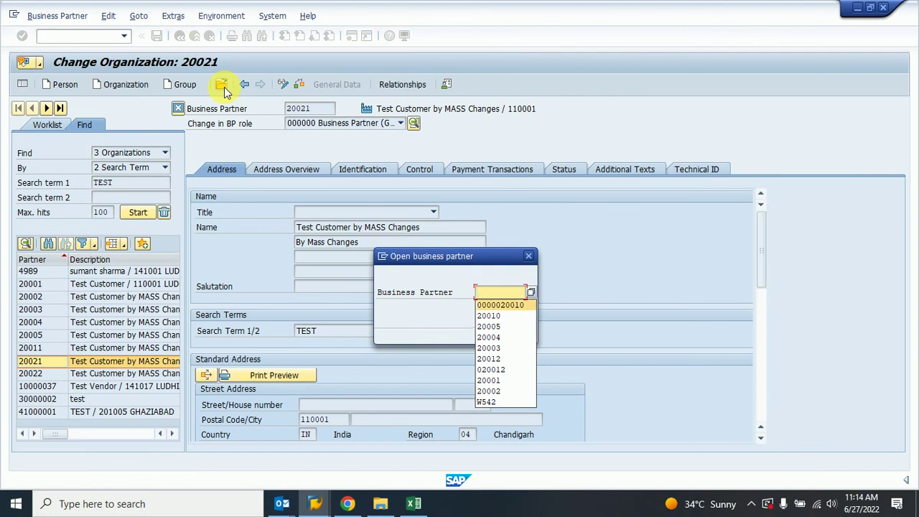
key(Down)
key(Return)
key(Return)
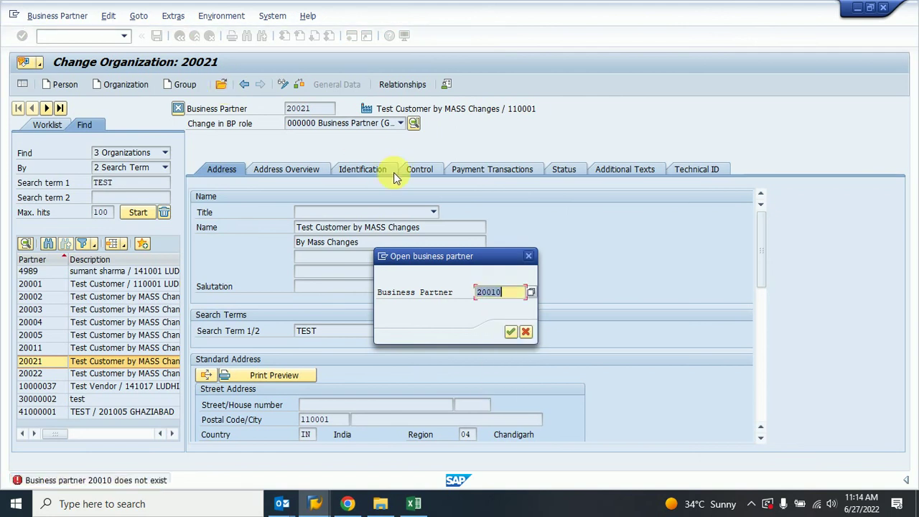
key(Escape)
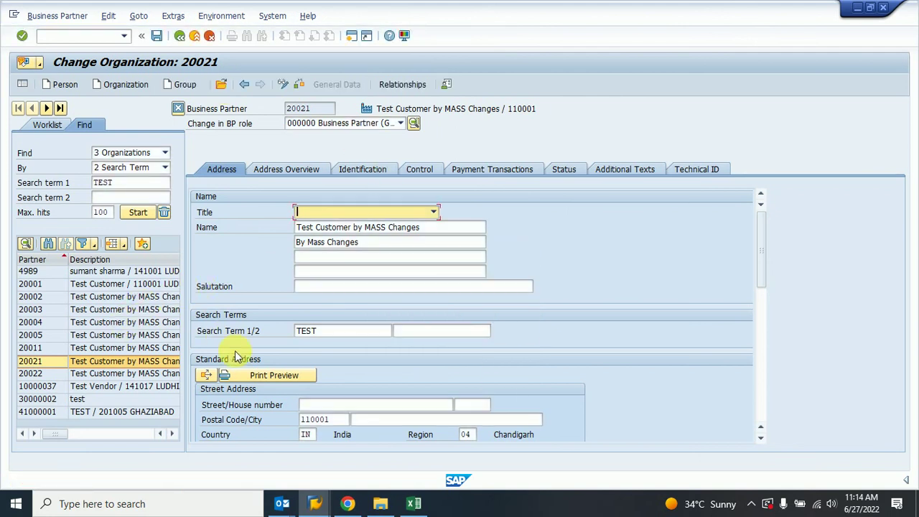